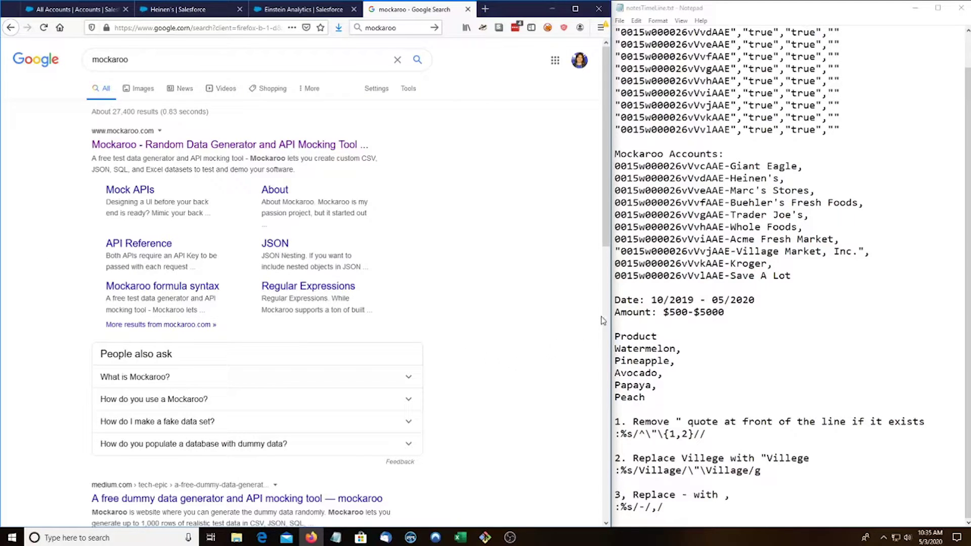
# Step: Widen Notepad beside the browser and select the ten Mockaroo account lines in notesTimeLine.txt
pyautogui.moveTo(612, 316); pyautogui.dragTo(573, 308)
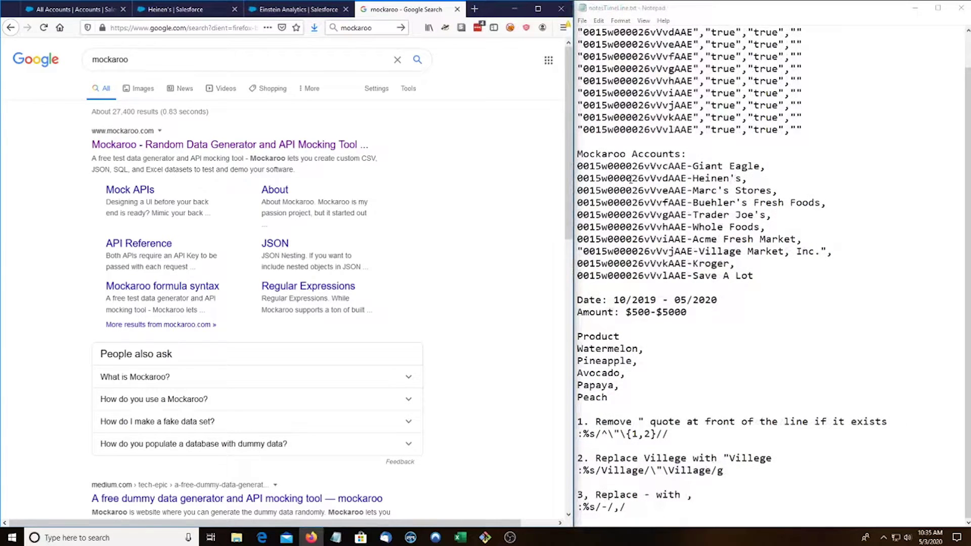
pyautogui.scroll(1, 635, 167)
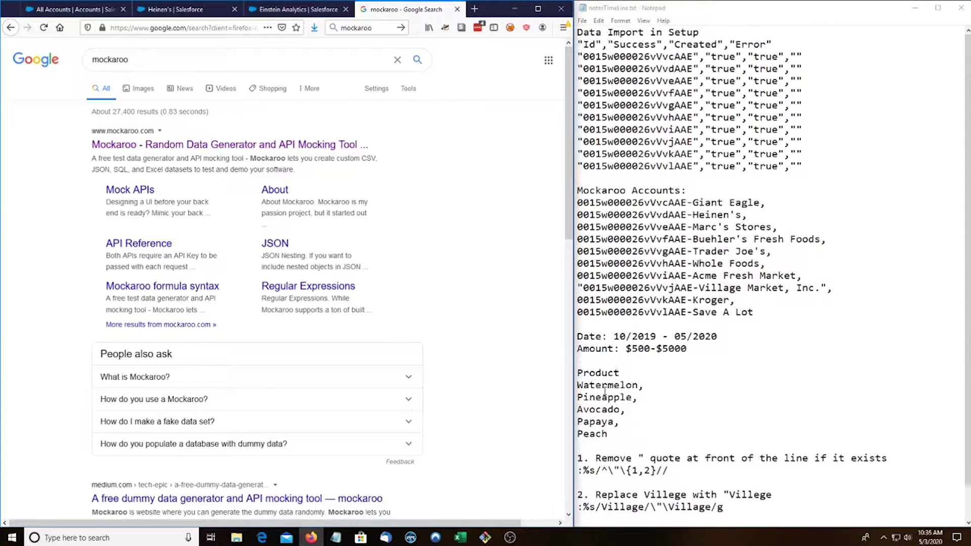
pyautogui.moveTo(621, 429); pyautogui.dragTo(579, 383)
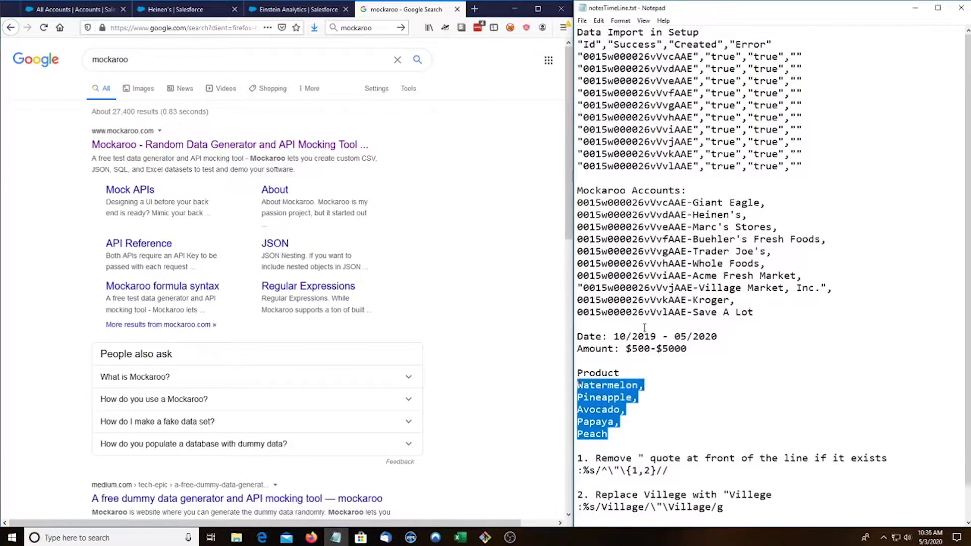
pyautogui.moveTo(710, 352); pyautogui.dragTo(579, 332)
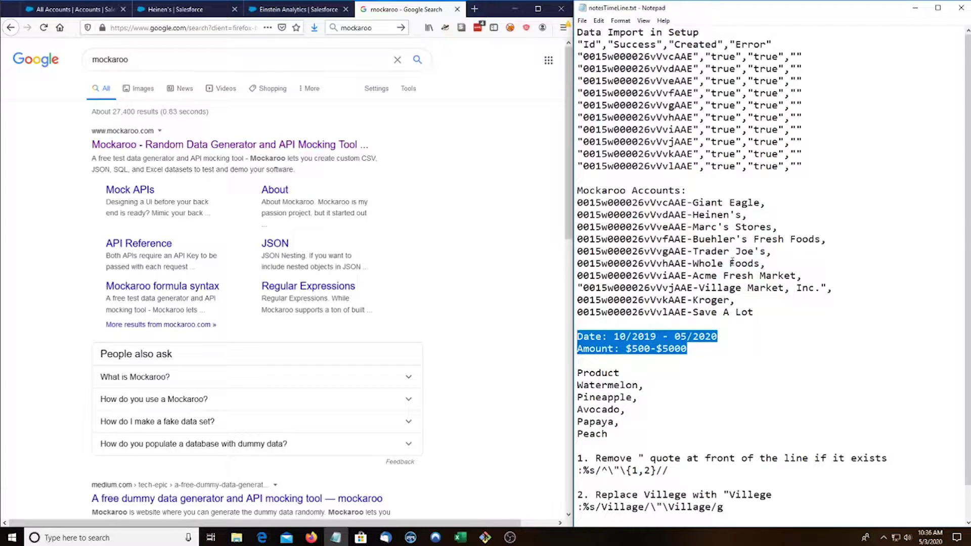
pyautogui.click(807, 163)
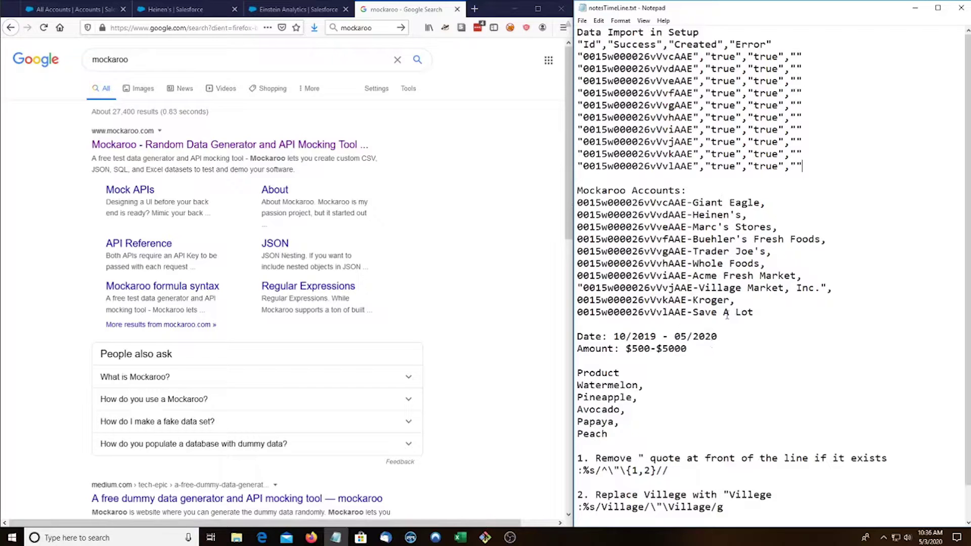
pyautogui.moveTo(754, 312); pyautogui.dragTo(570, 200)
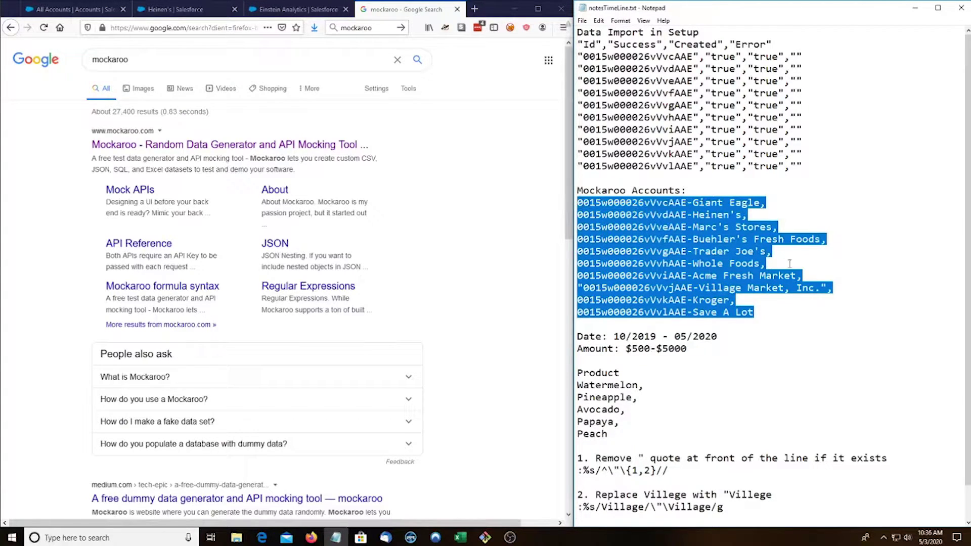
# Step: On Mockaroo, delete the ip_address, gender, email, last_name and first_name fields
pyautogui.click(289, 150)
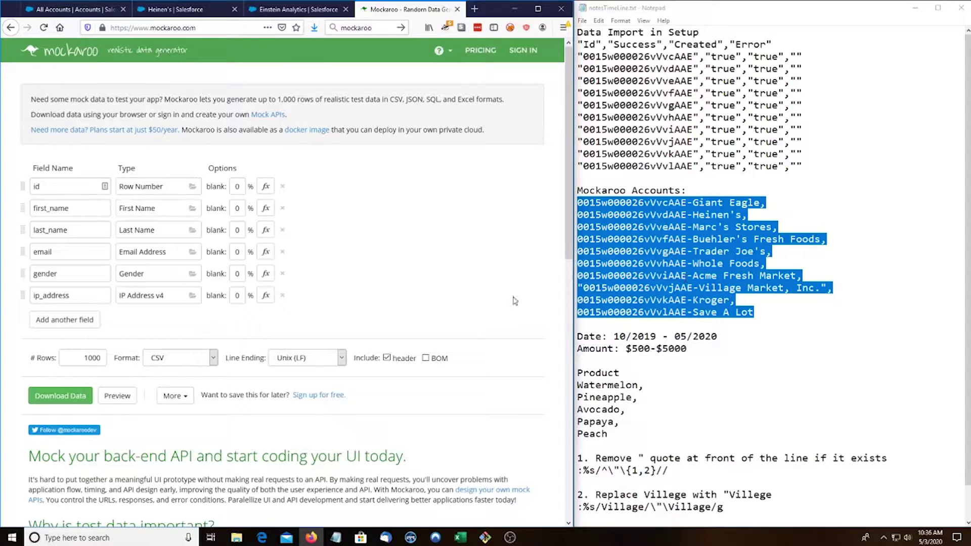
pyautogui.click(282, 296)
pyautogui.click(282, 273)
pyautogui.click(282, 253)
pyautogui.click(282, 230)
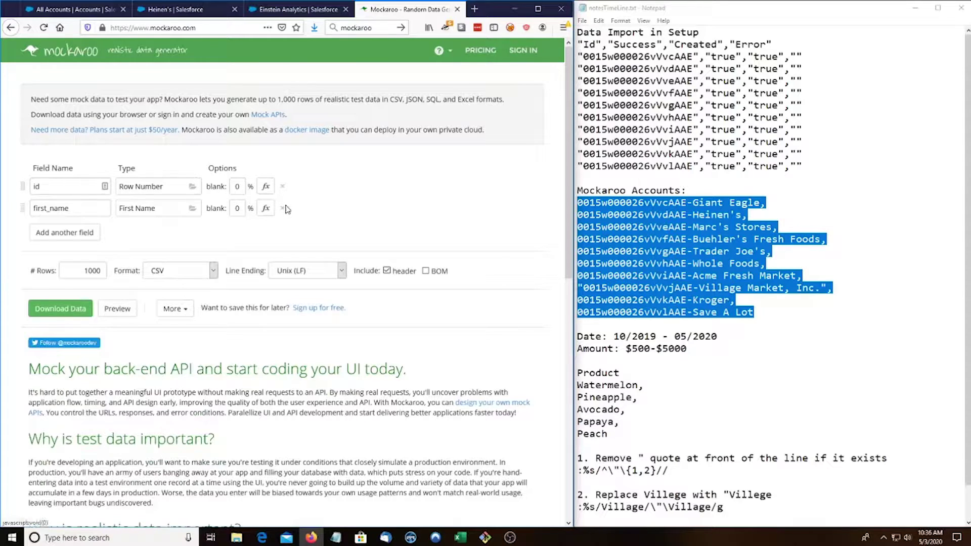
pyautogui.click(282, 208)
# Step: Rename the id field to Account Id-Account Name and set its type to Custom List
pyautogui.click(49, 193)
pyautogui.moveTo(49, 194); pyautogui.dragTo(2, 173)
pyautogui.write('A')
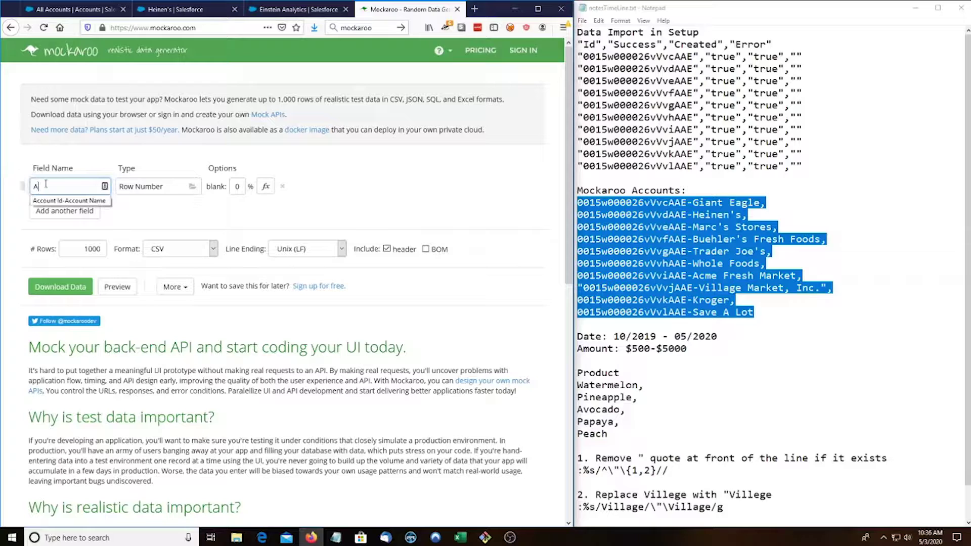
pyautogui.click(87, 201)
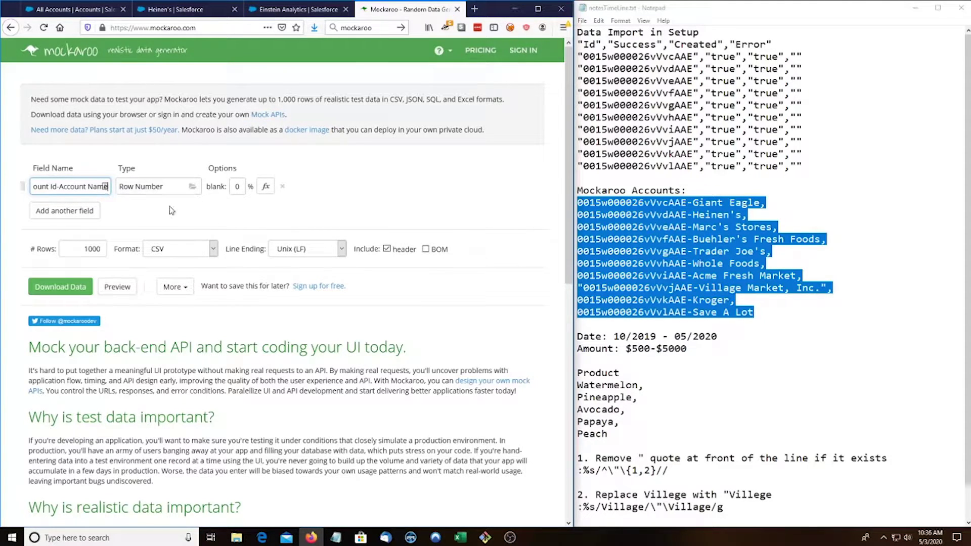
pyautogui.click(179, 190)
pyautogui.write('cust')
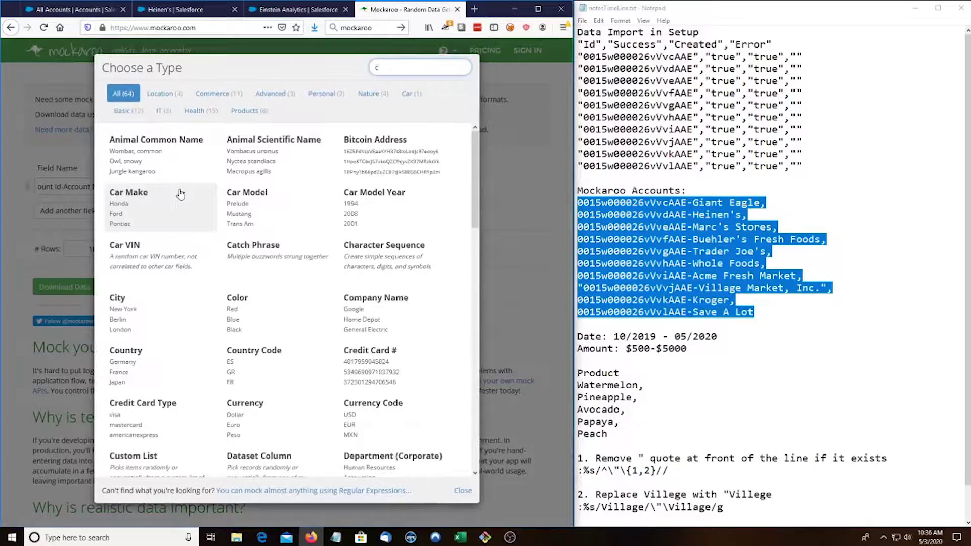
pyautogui.click(151, 146)
pyautogui.click(651, 300)
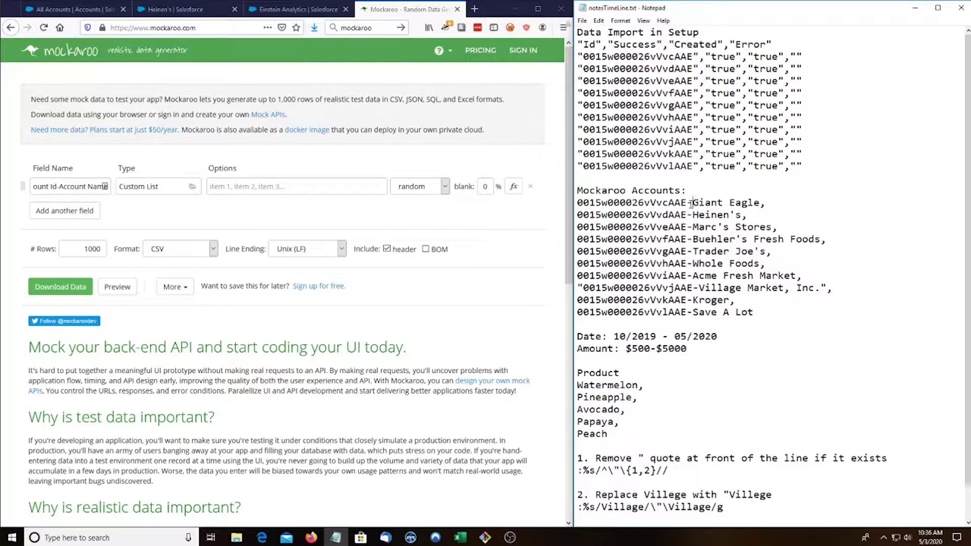
# Step: Copy the ten account ID–name lines from the notes into the account field's Custom List values
pyautogui.moveTo(691, 203); pyautogui.dragTo(685, 204)
pyautogui.moveTo(829, 292); pyautogui.dragTo(766, 288)
pyautogui.click(769, 288)
pyautogui.moveTo(827, 287); pyautogui.dragTo(550, 292)
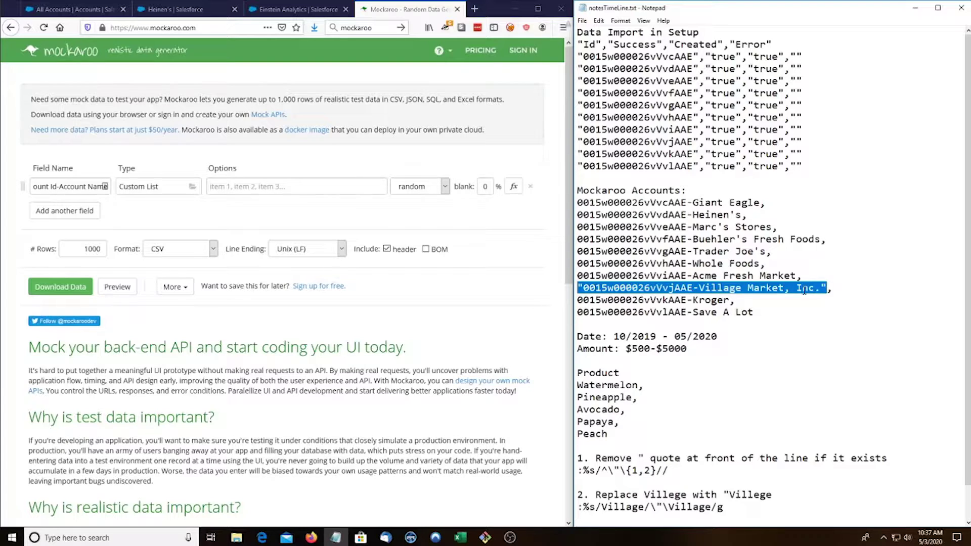
pyautogui.click(785, 303)
pyautogui.moveTo(818, 288); pyautogui.dragTo(587, 284)
pyautogui.click(706, 308)
pyautogui.moveTo(754, 313); pyautogui.dragTo(596, 203)
pyautogui.click(720, 264)
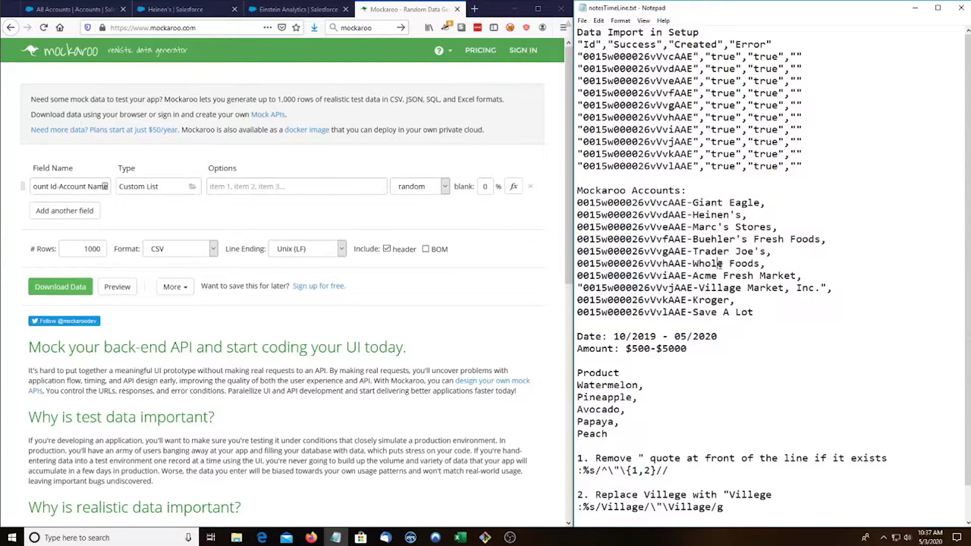
pyautogui.moveTo(753, 313); pyautogui.dragTo(569, 203)
pyautogui.hotkey('ctrl', 'c')
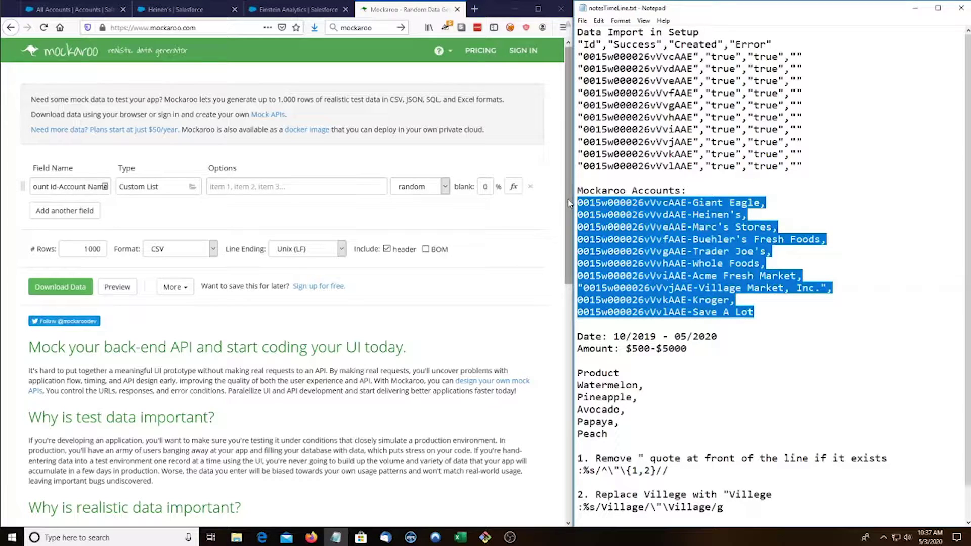
pyautogui.click(241, 188)
pyautogui.hotkey('ctrl', 'v')
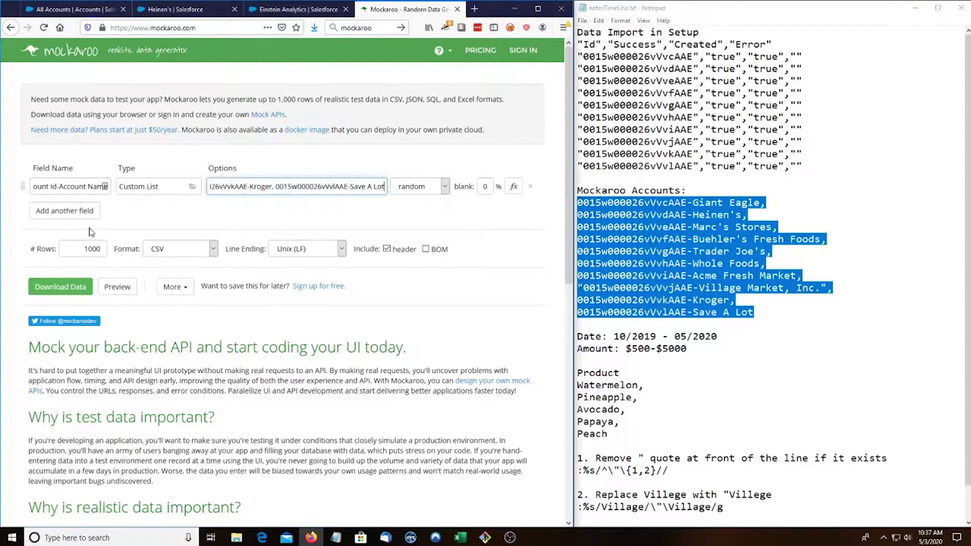
# Step: Add a second field named Date with the Date type
pyautogui.click(78, 210)
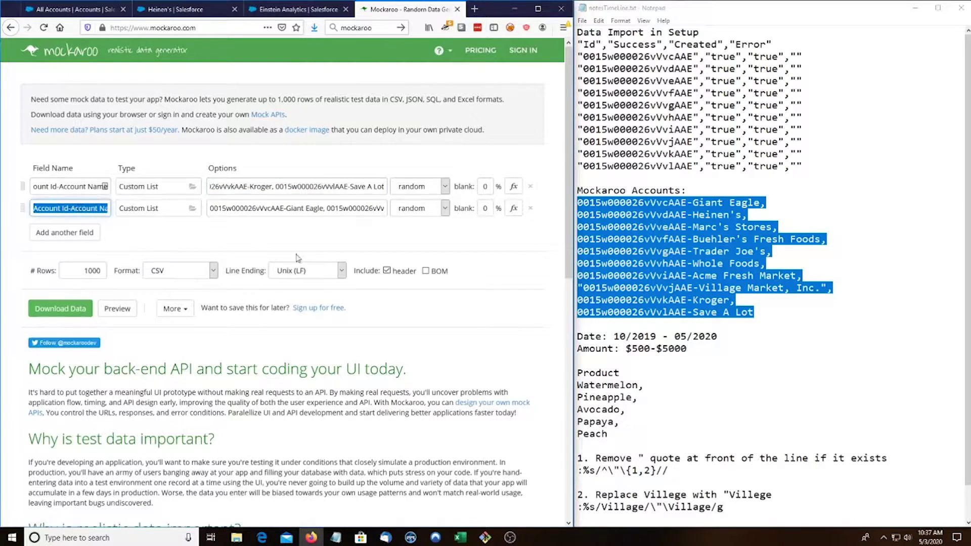
pyautogui.write('Date')
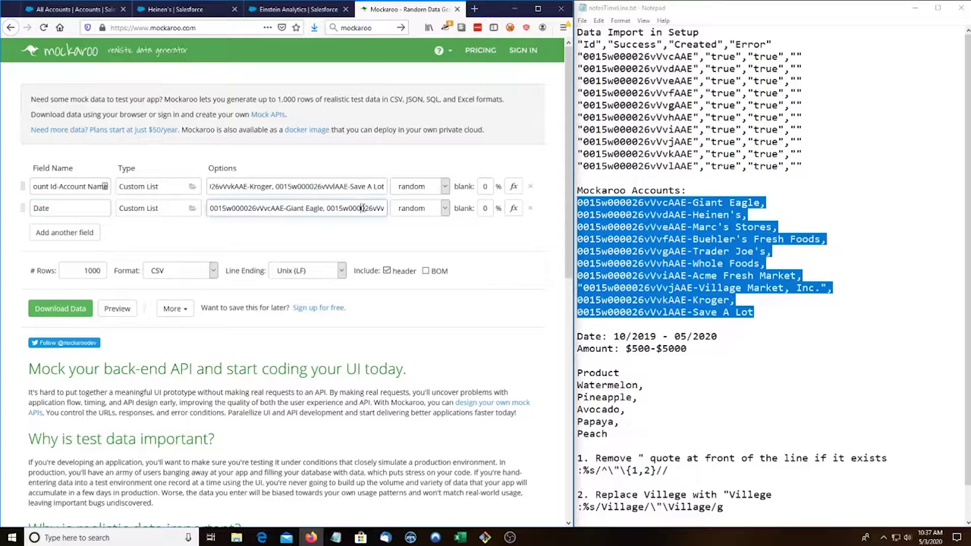
pyautogui.tripleClick(363, 208)
pyautogui.press('BackSpace')
pyautogui.click(147, 208)
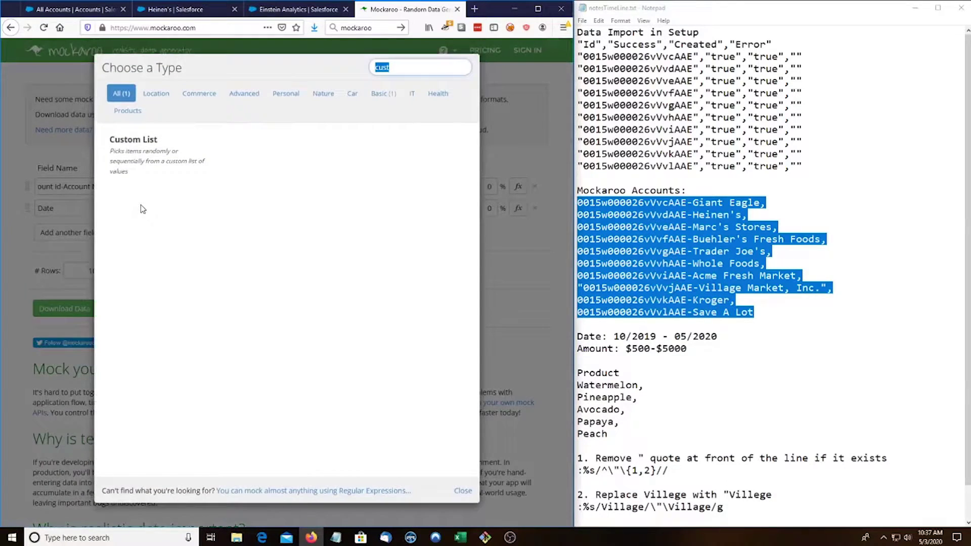
pyautogui.write('Date')
pyautogui.click(137, 174)
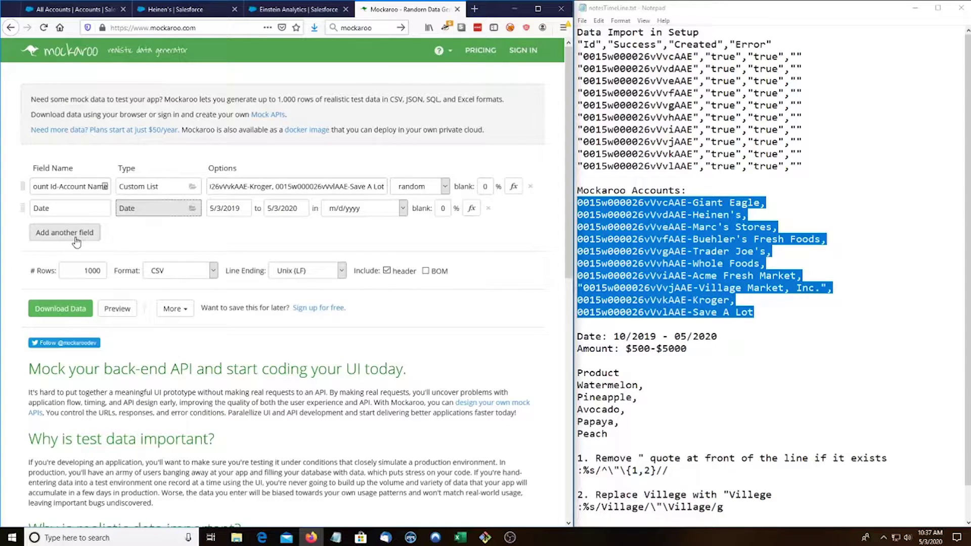
# Step: Add an Amount field of Number type with minimum 500 and maximum 5000
pyautogui.click(64, 233)
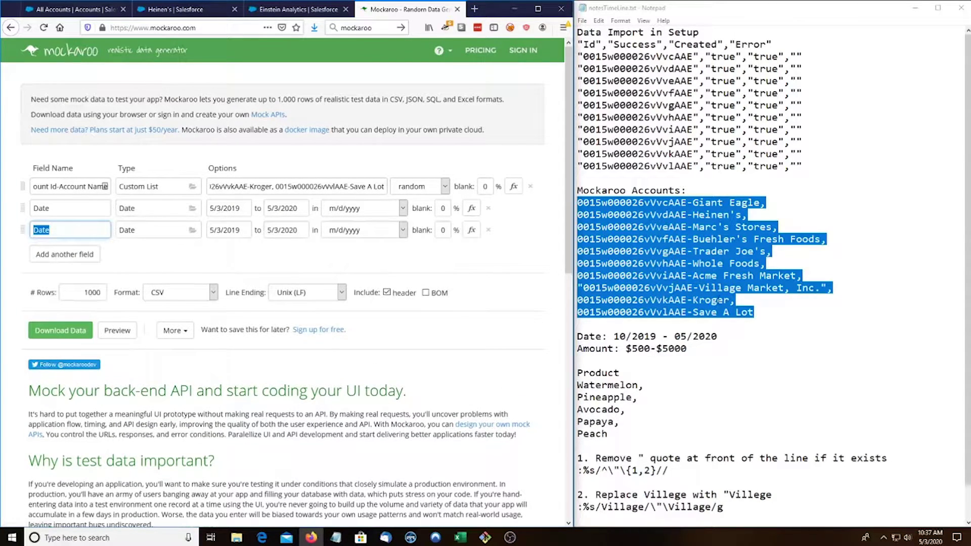
pyautogui.click(61, 230)
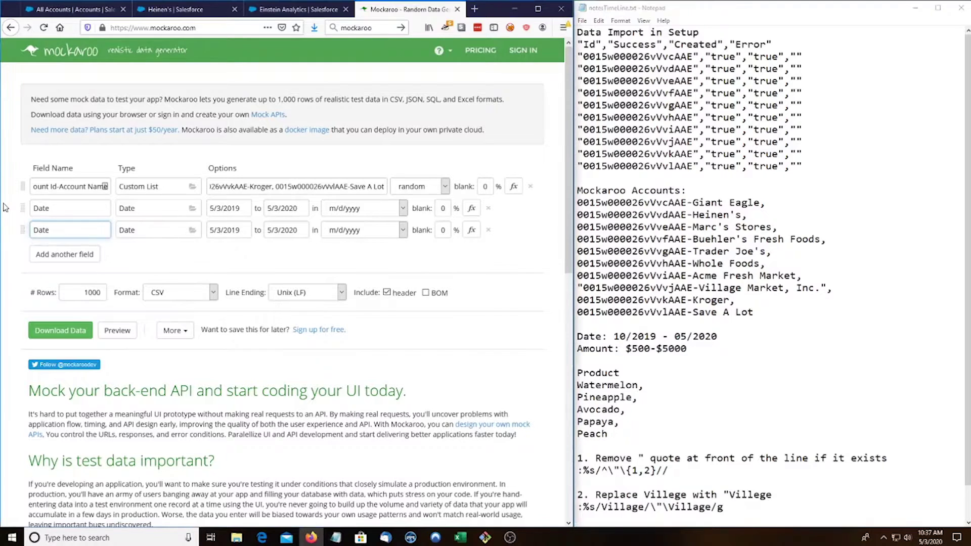
pyautogui.press('BackSpace')
pyautogui.press('BackSpace')
pyautogui.press('Delete')
pyautogui.write('Amou')
pyautogui.click(126, 230)
pyautogui.write('num')
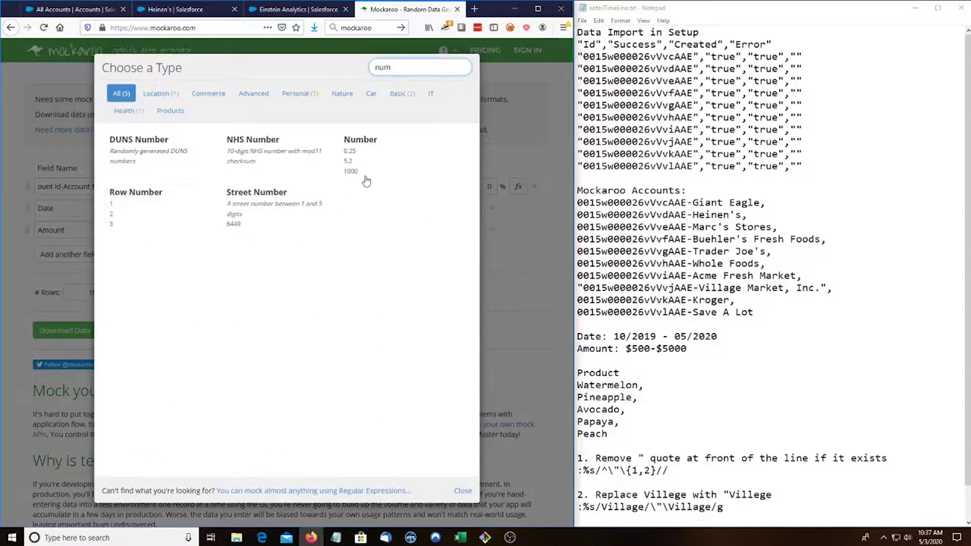
pyautogui.click(371, 177)
pyautogui.press('BackSpace')
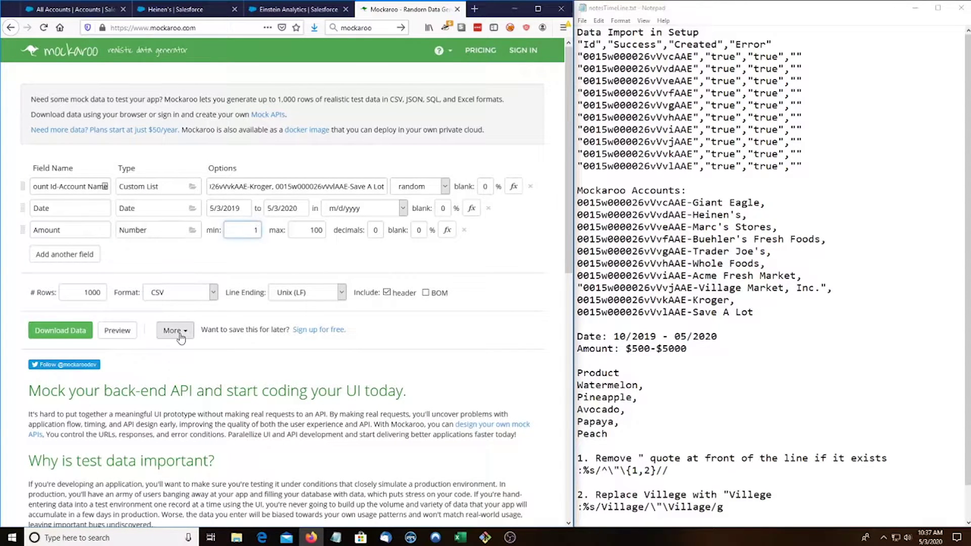
pyautogui.write('500')
pyautogui.press('Tab')
pyautogui.write('1000')
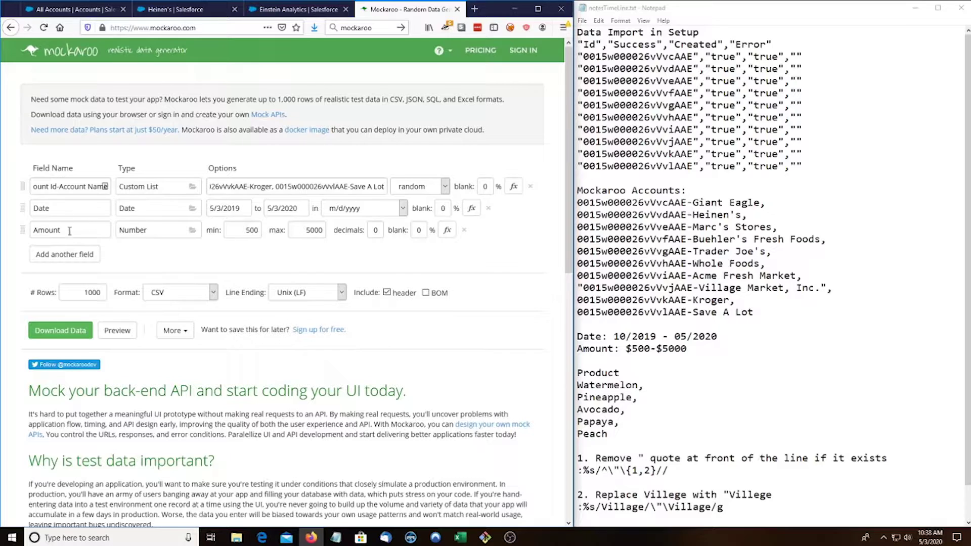
# Step: Add a Product Custom List field with Watermelon, Pineapple, Avocado, Papaya and Peach pasted from the notes
pyautogui.click(40, 254)
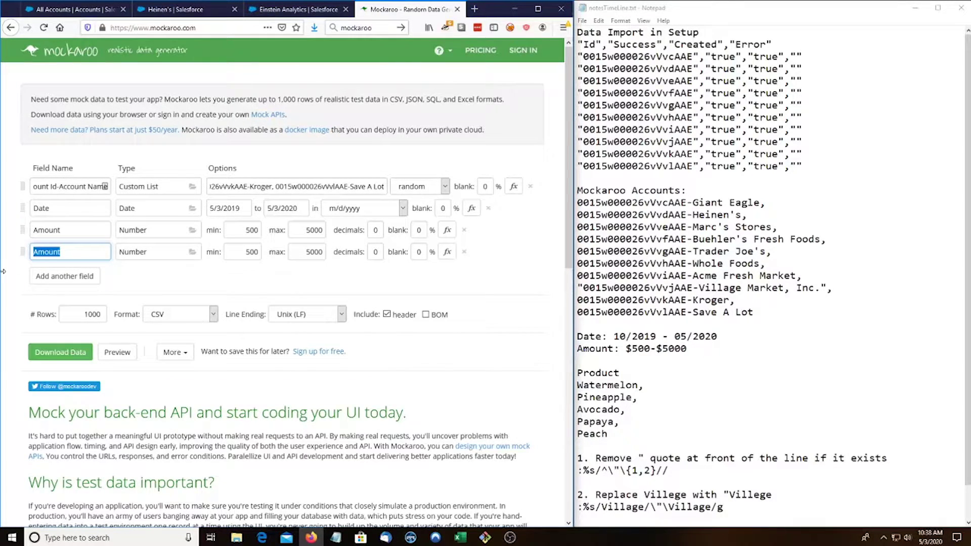
pyautogui.write('Produc')
pyautogui.click(151, 251)
pyautogui.write('cuss')
pyautogui.press('BackSpace')
pyautogui.press('BackSpace')
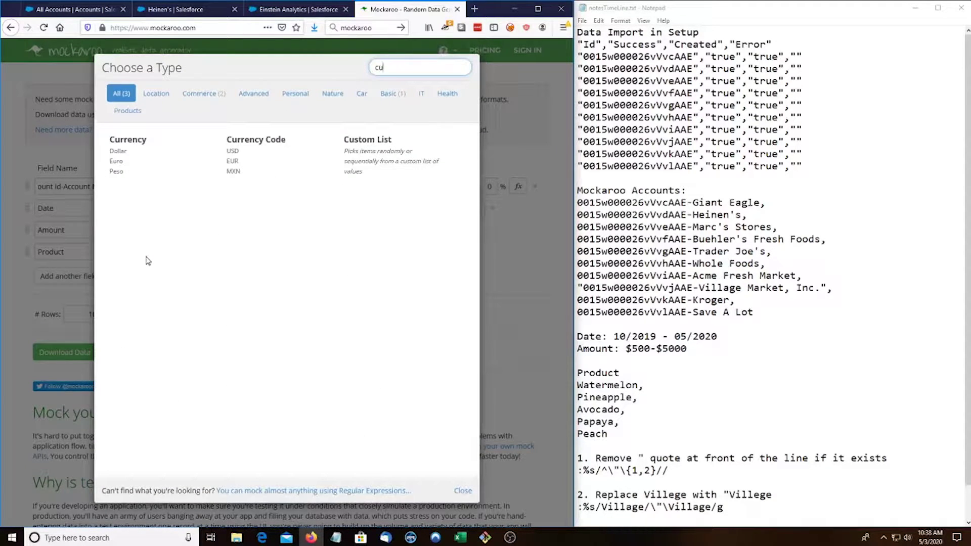
pyautogui.click(350, 156)
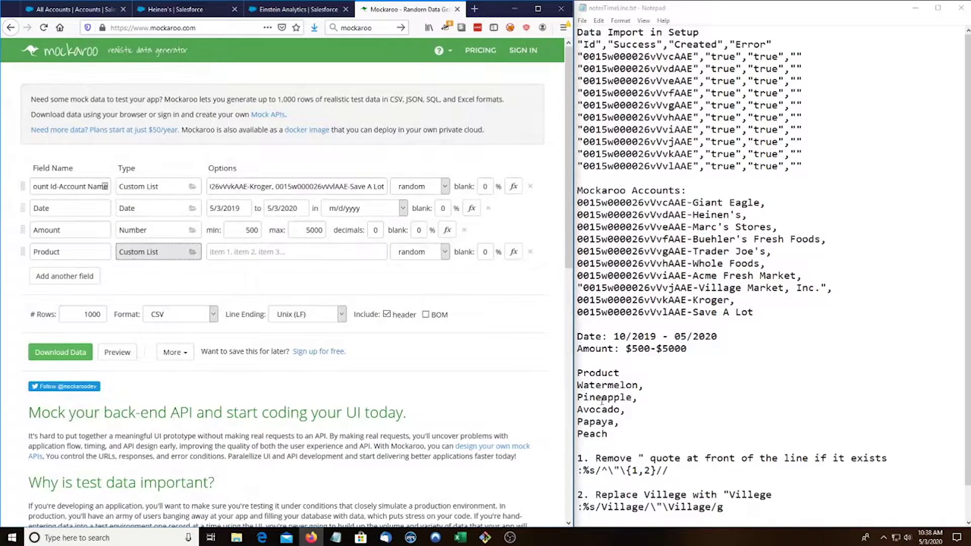
pyautogui.moveTo(609, 434); pyautogui.dragTo(563, 372)
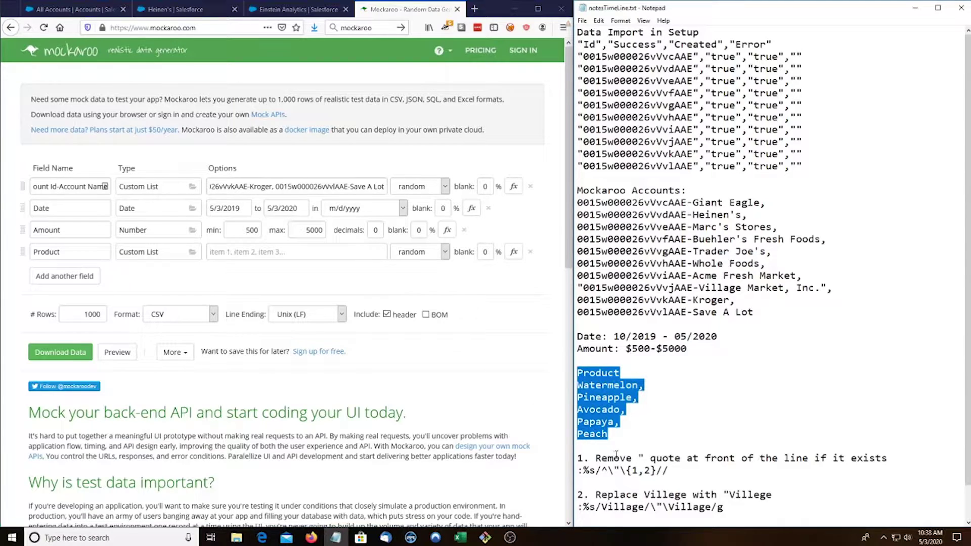
pyautogui.moveTo(631, 433); pyautogui.dragTo(564, 387)
pyautogui.hotkey('ctrl', 'c')
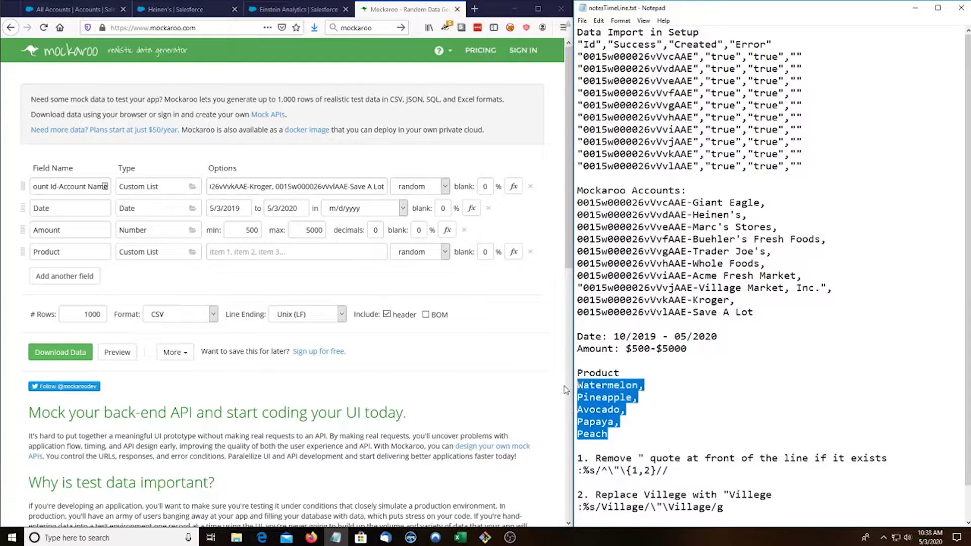
pyautogui.click(218, 252)
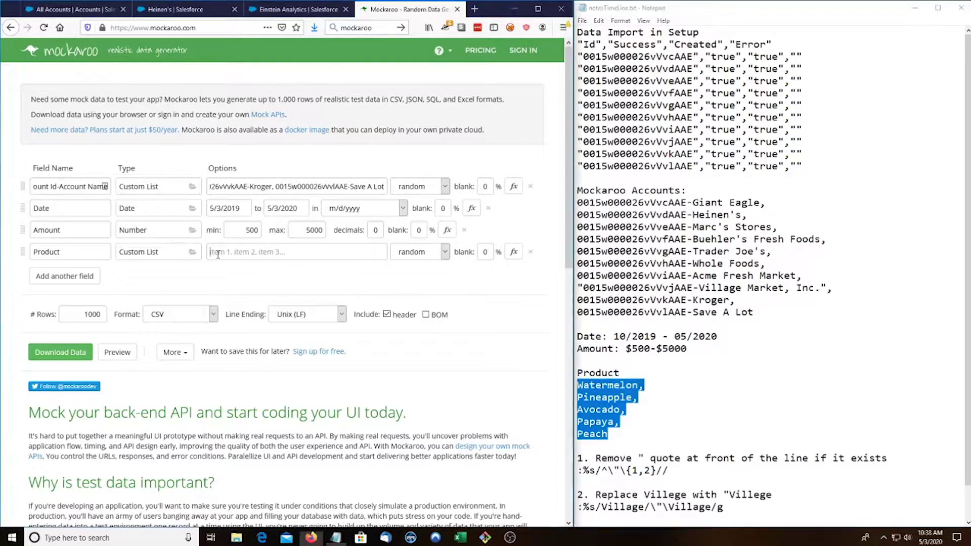
pyautogui.hotkey('ctrl', 'v')
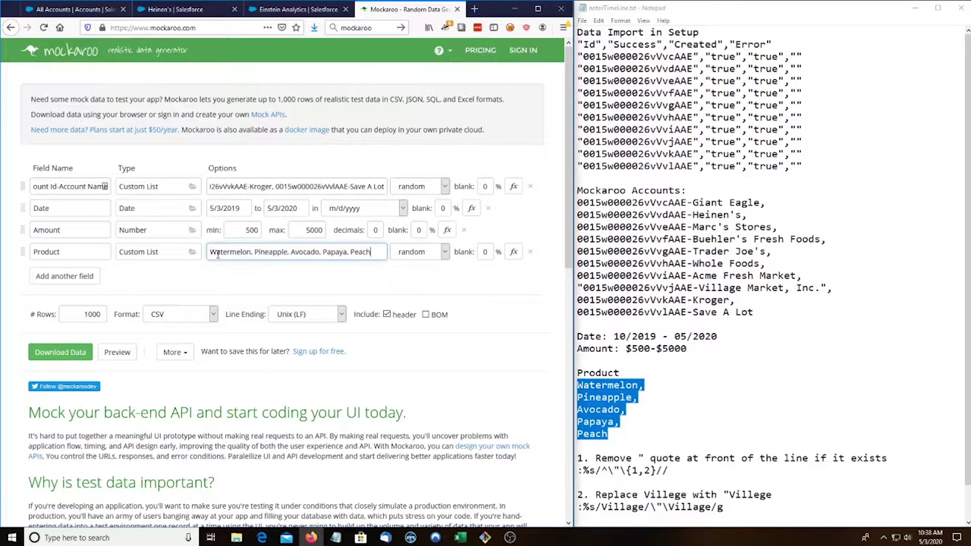
# Step: Set the number of rows to 300
pyautogui.click(101, 314)
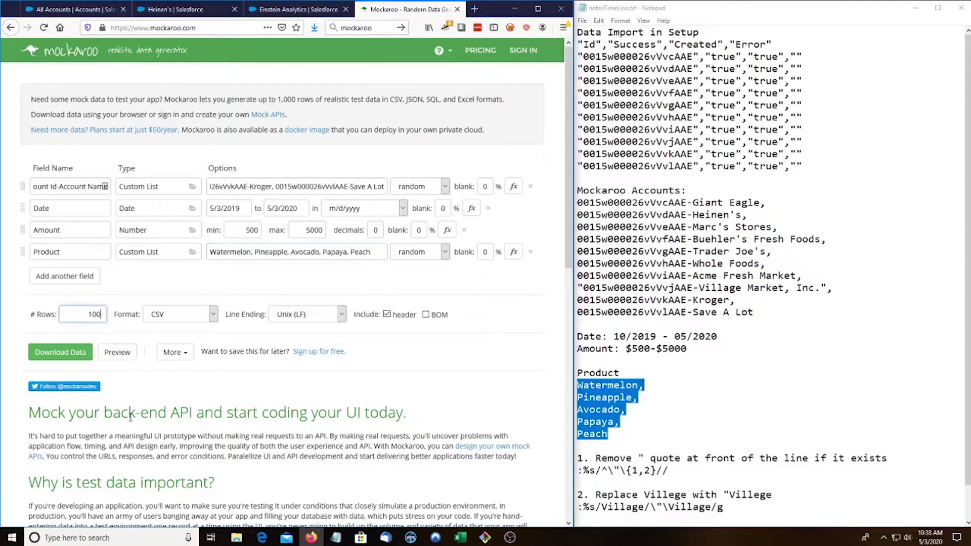
pyautogui.write('300')
pyautogui.click(140, 284)
# Step: Preview the generated rows, then download the data and save it as AccountData
pyautogui.click(120, 351)
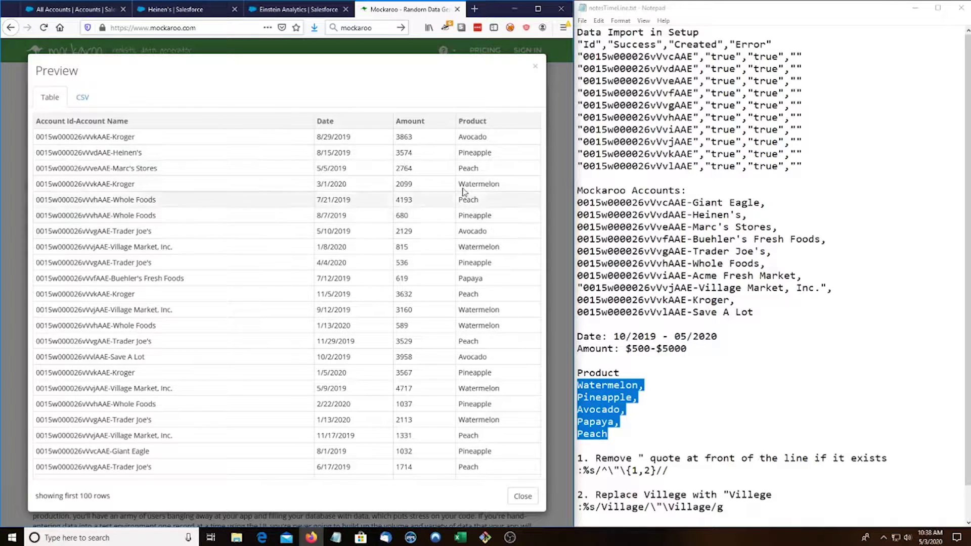
pyautogui.click(535, 66)
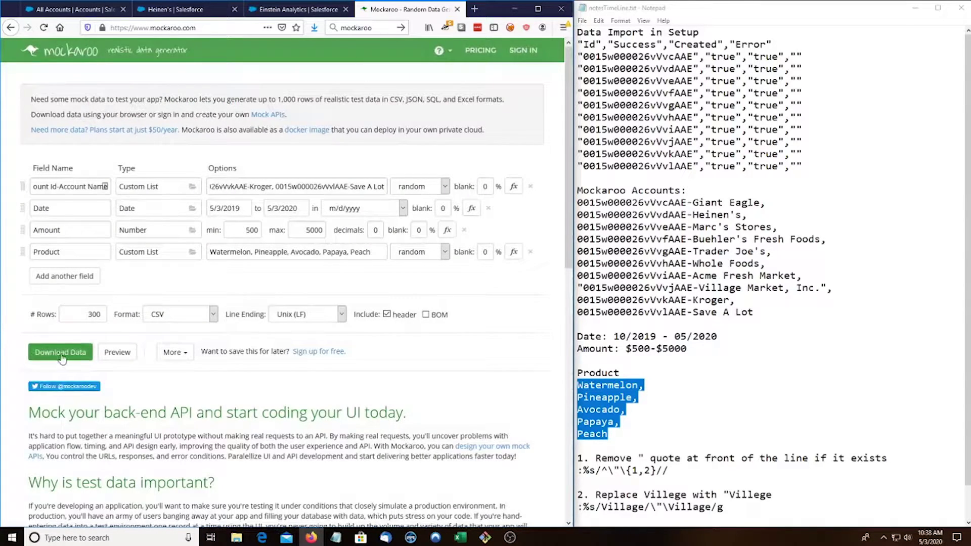
pyautogui.click(60, 354)
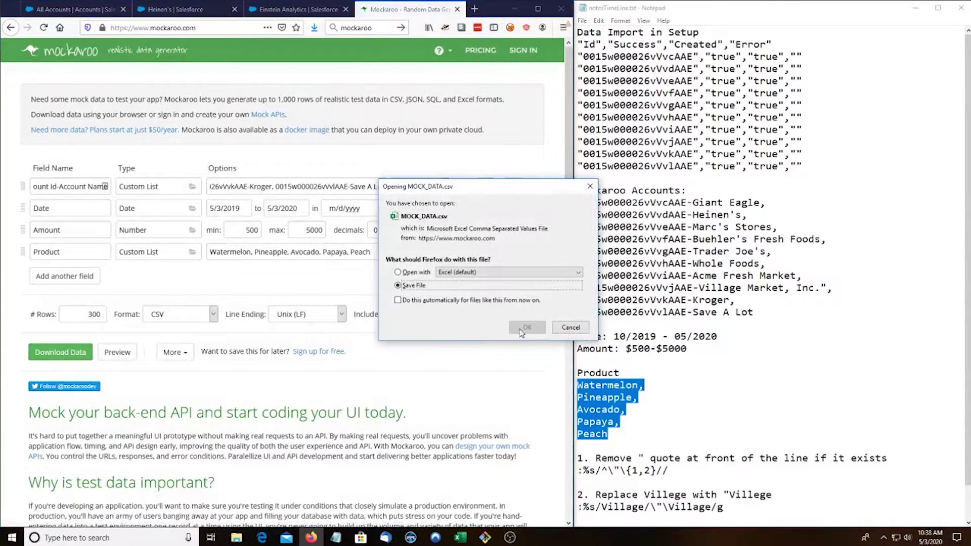
pyautogui.click(524, 332)
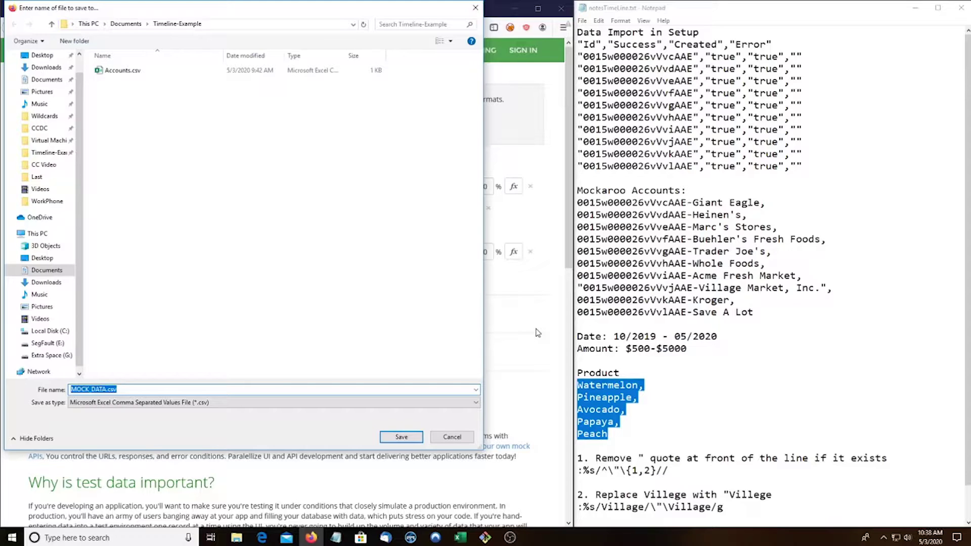
pyautogui.write('AccountData.')
# Step: Save AccountData.csv and list the Timeline-Example folder contents in Git Bash
pyautogui.press('Return')
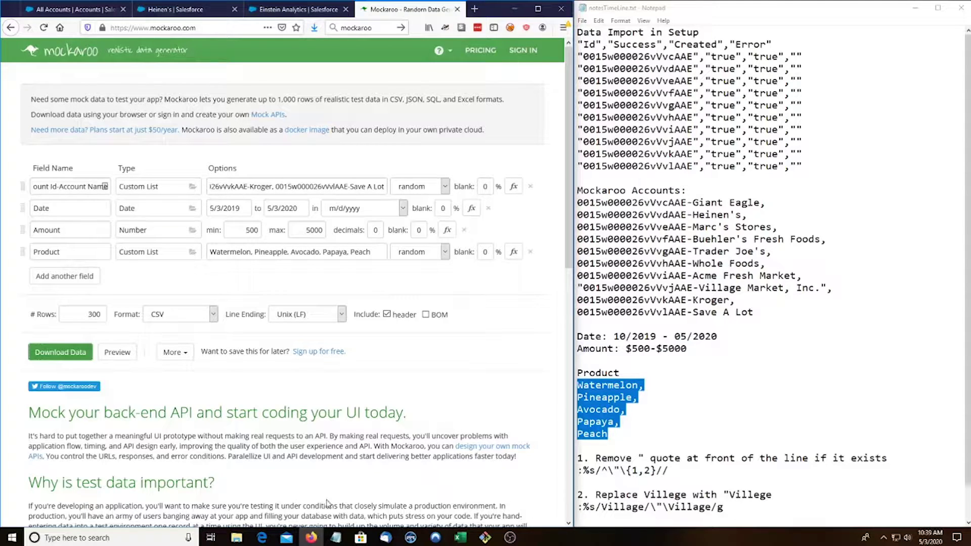
pyautogui.click(485, 538)
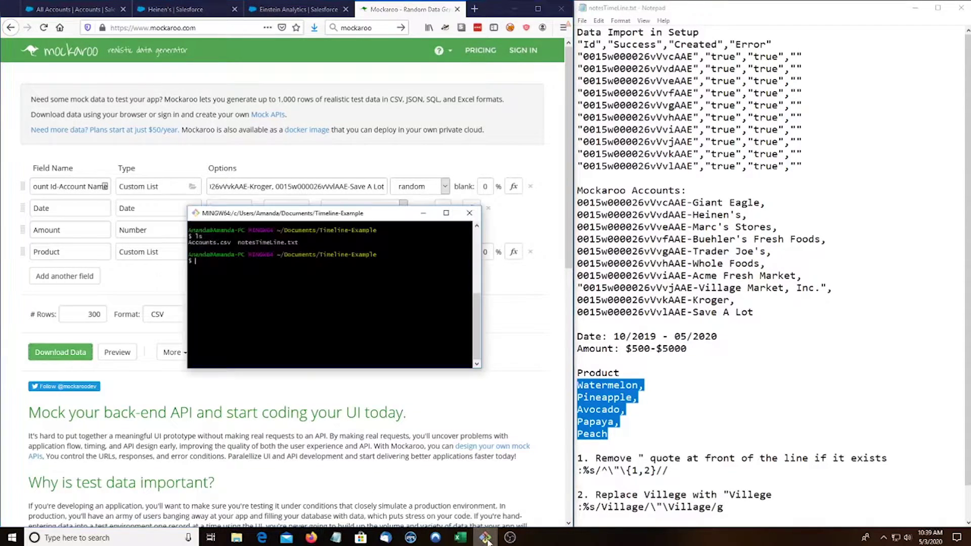
pyautogui.moveTo(333, 216); pyautogui.dragTo(425, 213)
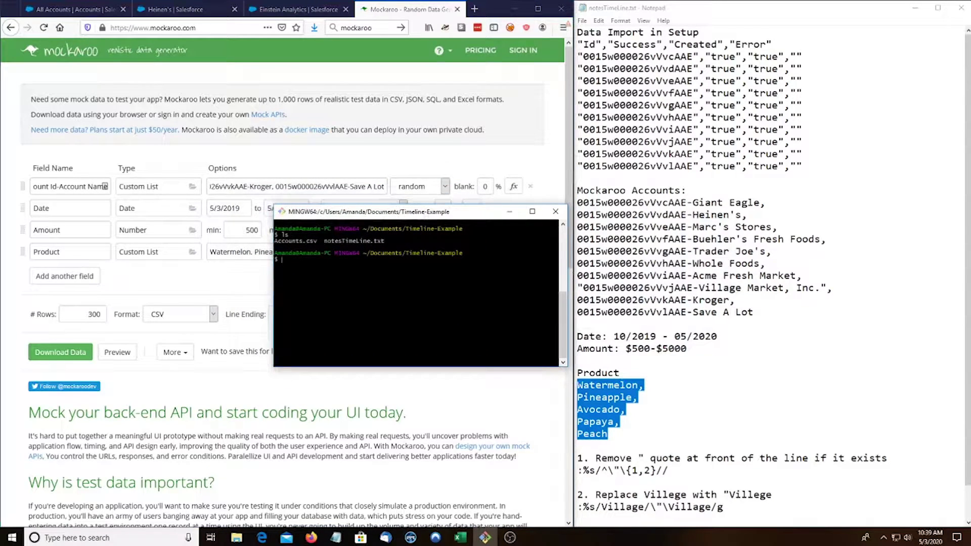
pyautogui.write('ls')
pyautogui.press('Return')
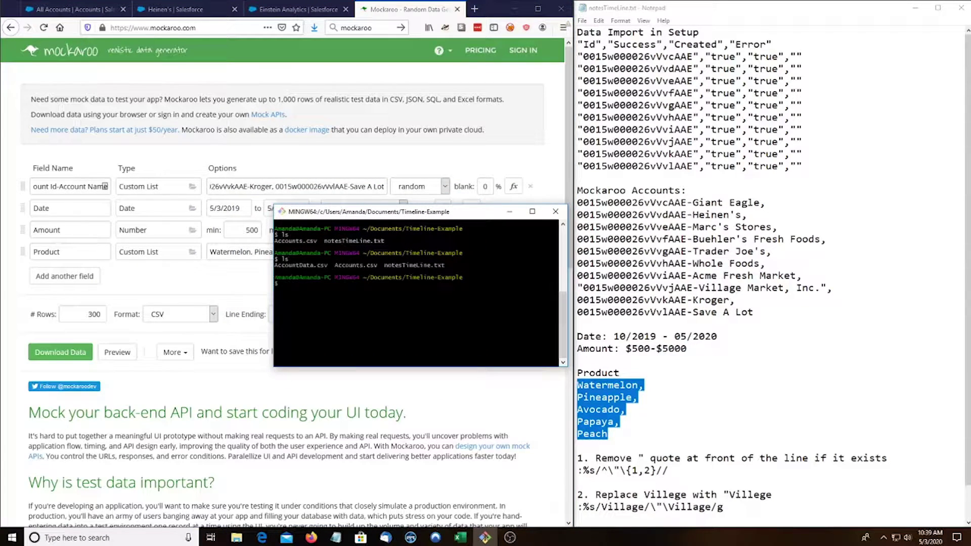
# Step: Copy AccountData.csv to AccountData-Copy.csv, confirm it with ls, and enter vim AccountData.csv
pyautogui.write('cp AccountD')
pyautogui.press('Tab')
pyautogui.write('AccountData-Copy.c')
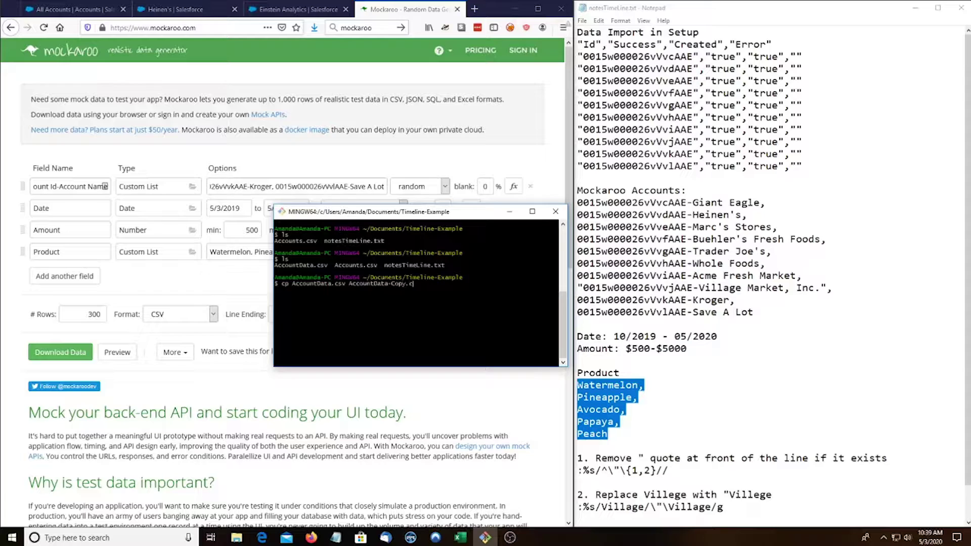
pyautogui.write('sv')
pyautogui.press('Return')
pyautogui.write('ls')
pyautogui.press('Return')
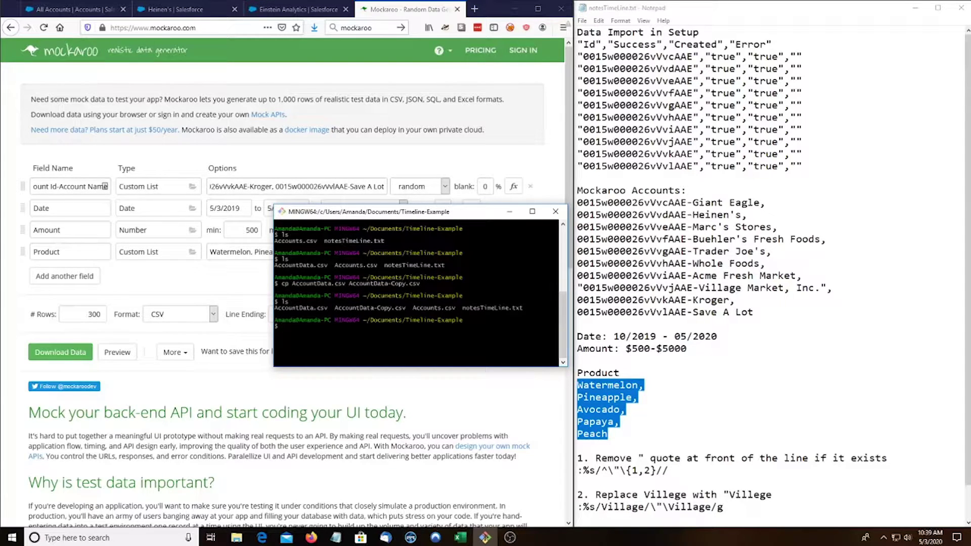
pyautogui.write('vim AccountData.csv')
# Step: Inspect the quoted lines in AccountData.csv and enter the substitution :%s/^\"\{1,2}// to strip leading quotes
pyautogui.press('Return')
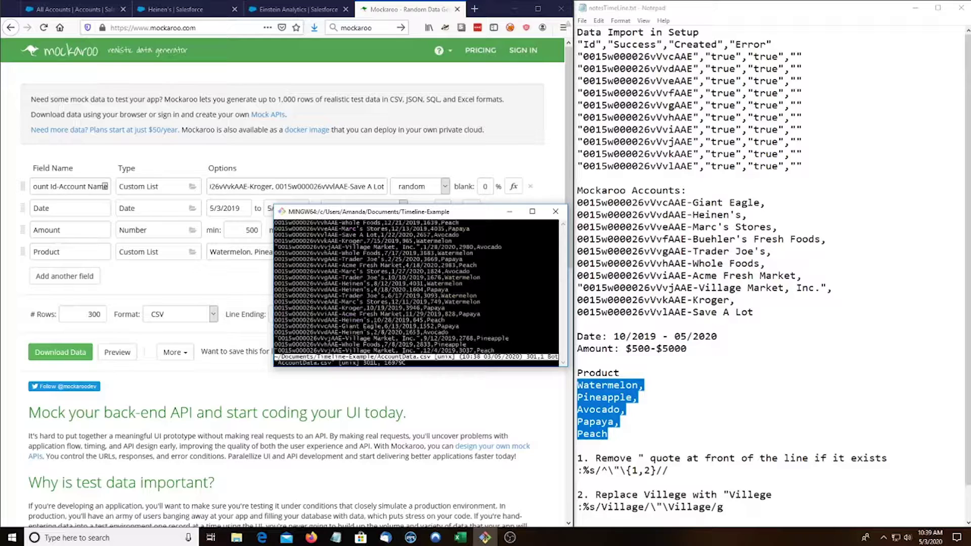
pyautogui.press('Up')
pyautogui.press('Up')
pyautogui.press('Up')
pyautogui.press('Up')
pyautogui.press('Right')
pyautogui.press('Right')
pyautogui.press('Right')
pyautogui.press('Right')
pyautogui.press('Right')
pyautogui.press('Up')
pyautogui.press('Up')
pyautogui.press('w')
pyautogui.press('w')
pyautogui.press('-')
pyautogui.scroll(-1, 768, 273)
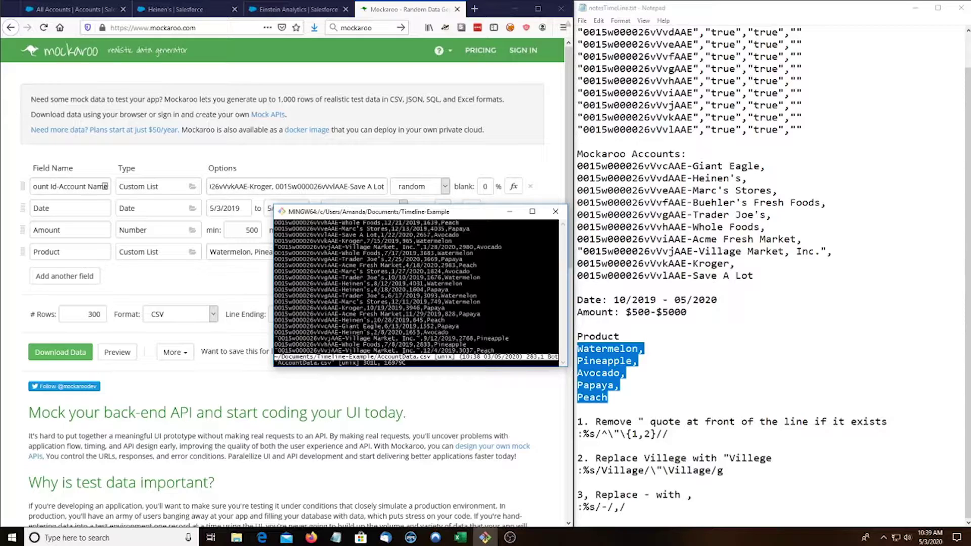
pyautogui.write(':%')
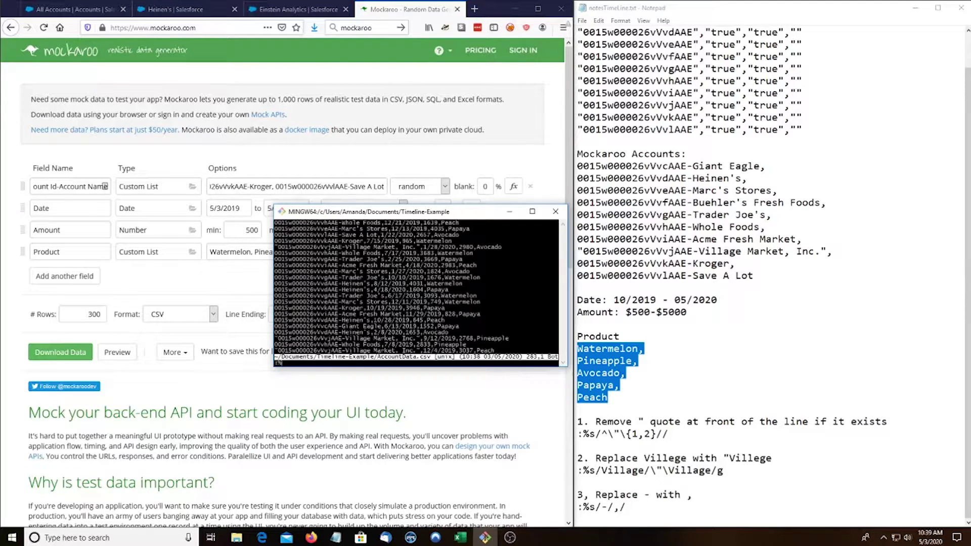
pyautogui.write('s/^')
pyautogui.write('\\"\\{1,2}//')
# Step: Strip the leading quotes, add a quote before every Village name, and replace dashes with commas
pyautogui.press('Return')
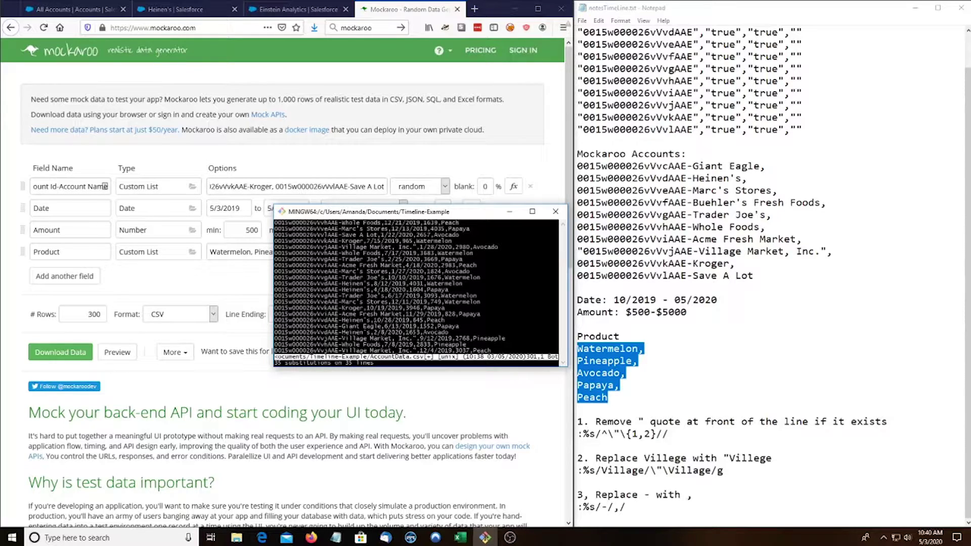
pyautogui.write(':%s/Village/\\"\\Village/g')
pyautogui.press('Return')
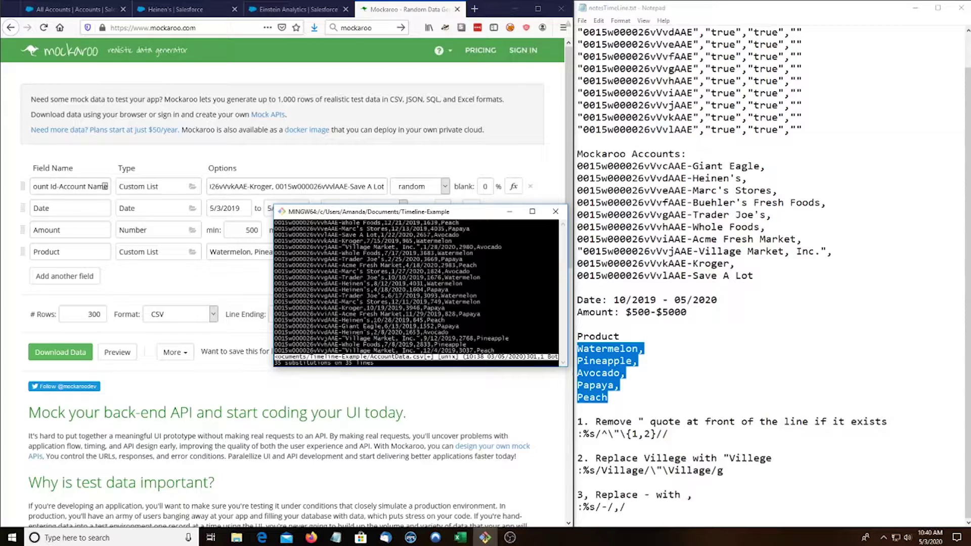
pyautogui.press('Up')
pyautogui.press('Up')
pyautogui.press('Up')
pyautogui.press('Up')
pyautogui.press('Up')
pyautogui.press('Up')
pyautogui.write(':%s/-/,/')
pyautogui.press('Return')
# Step: Check the header at the top of the file and save AccountData.csv with :wq!
pyautogui.scroll(20, 416, 288)
pyautogui.scroll(6, 416, 288)
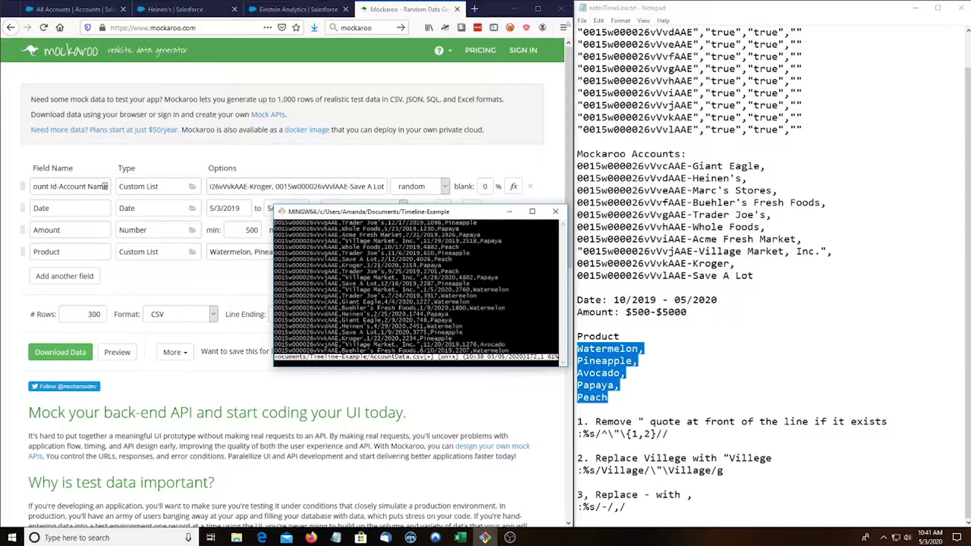
pyautogui.press('g')
pyautogui.press('g')
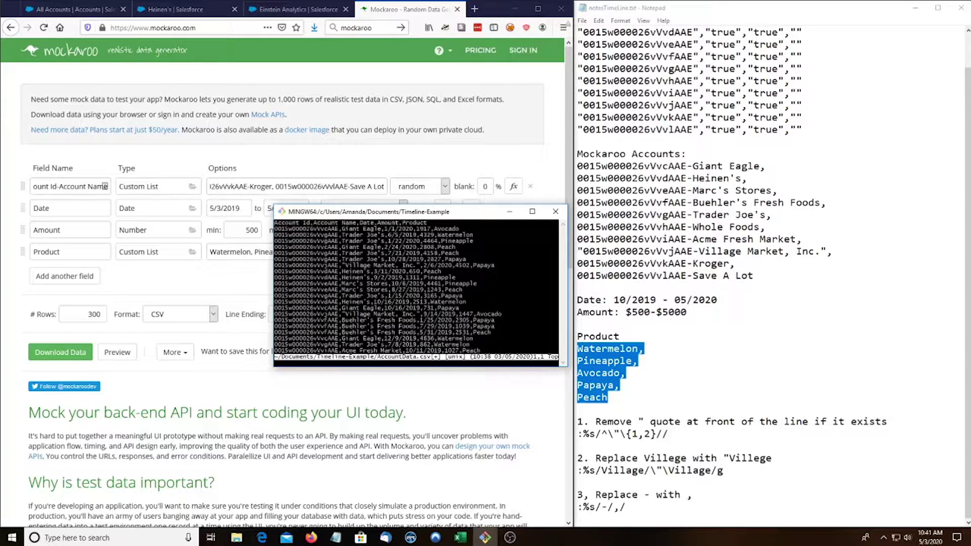
pyautogui.write(':wq!')
pyautogui.press('Return')
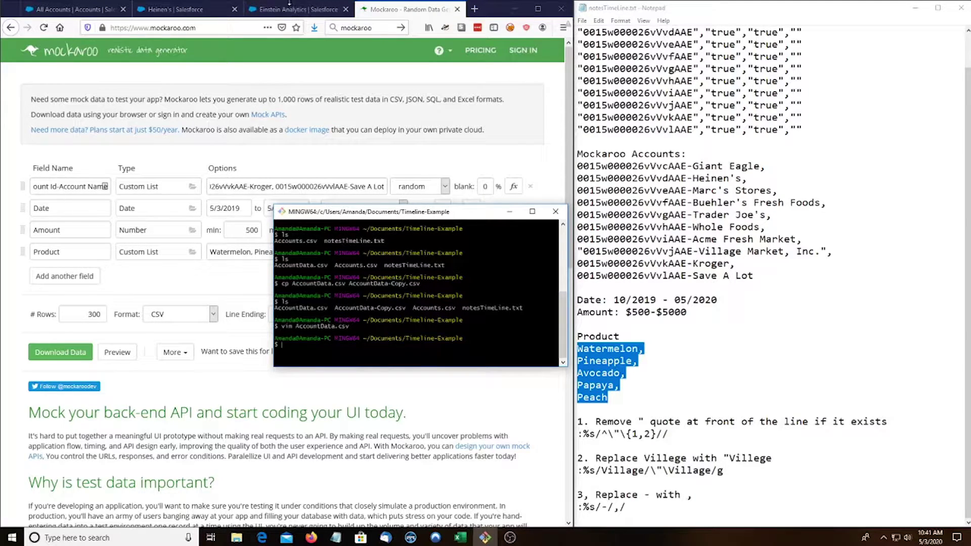
# Step: In Einstein Analytics, start a new CSV dataset from AccountData.csv and advance through the wizard
pyautogui.click(287, 5)
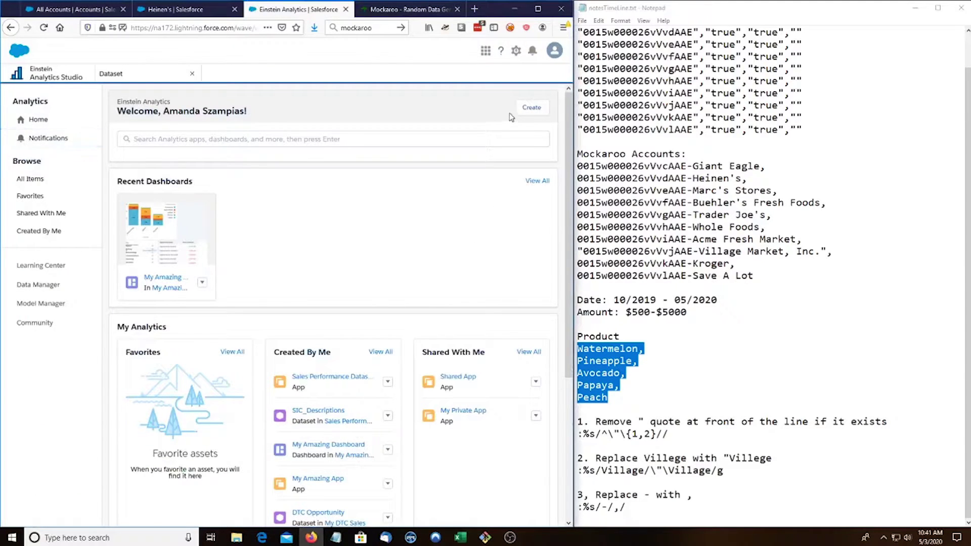
pyautogui.click(531, 108)
pyautogui.click(527, 177)
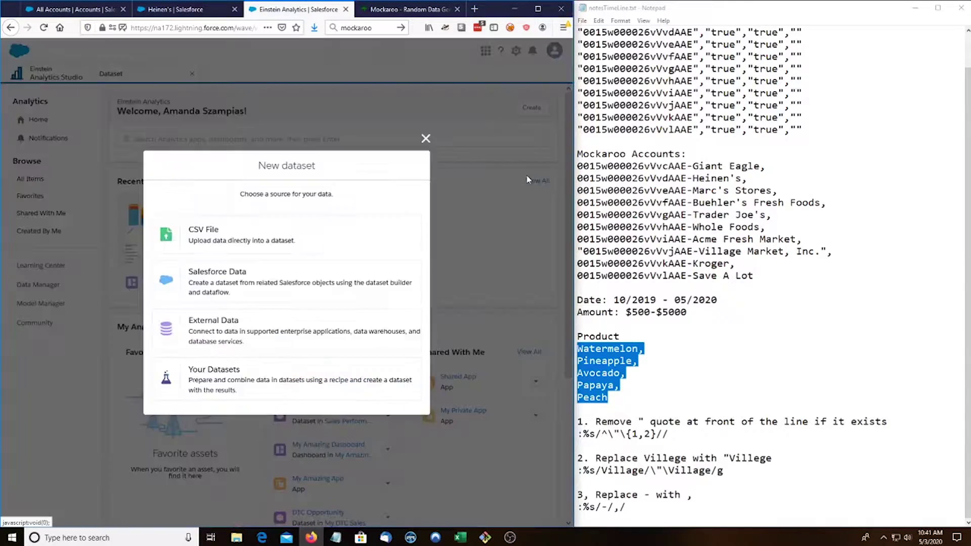
pyautogui.click(252, 228)
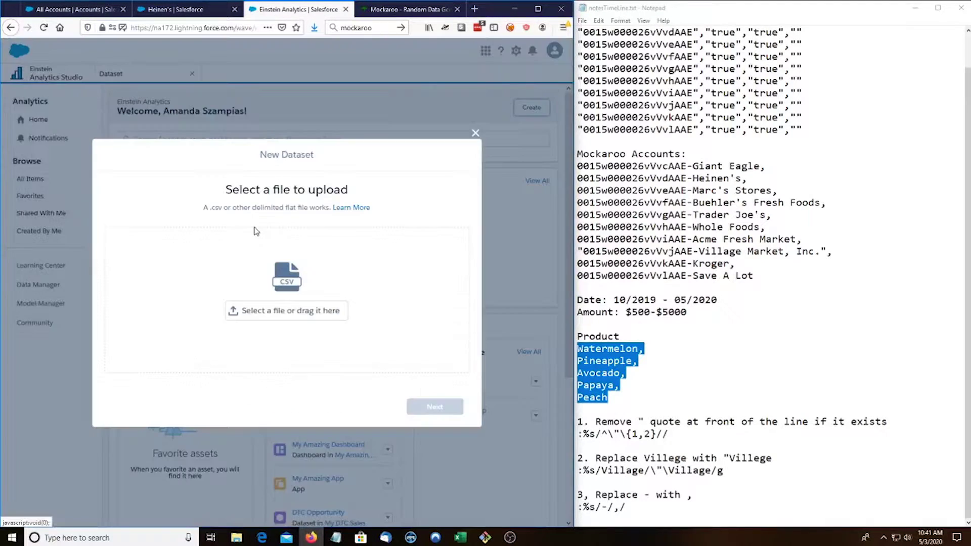
pyautogui.click(252, 311)
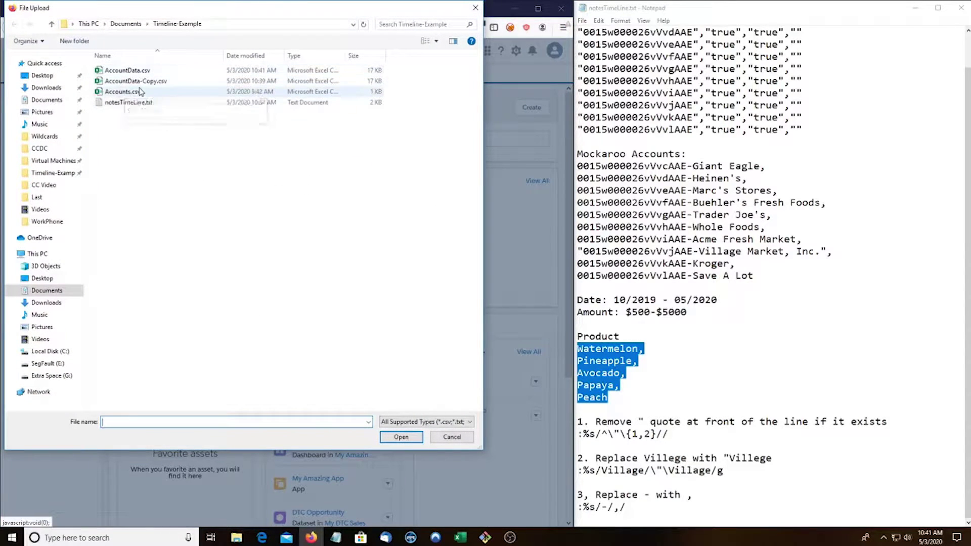
pyautogui.doubleClick(156, 71)
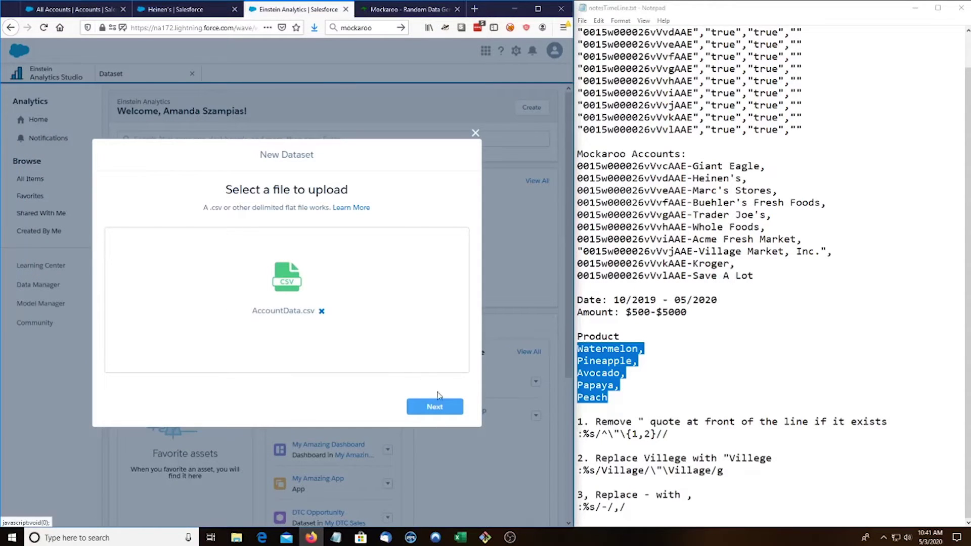
pyautogui.click(437, 405)
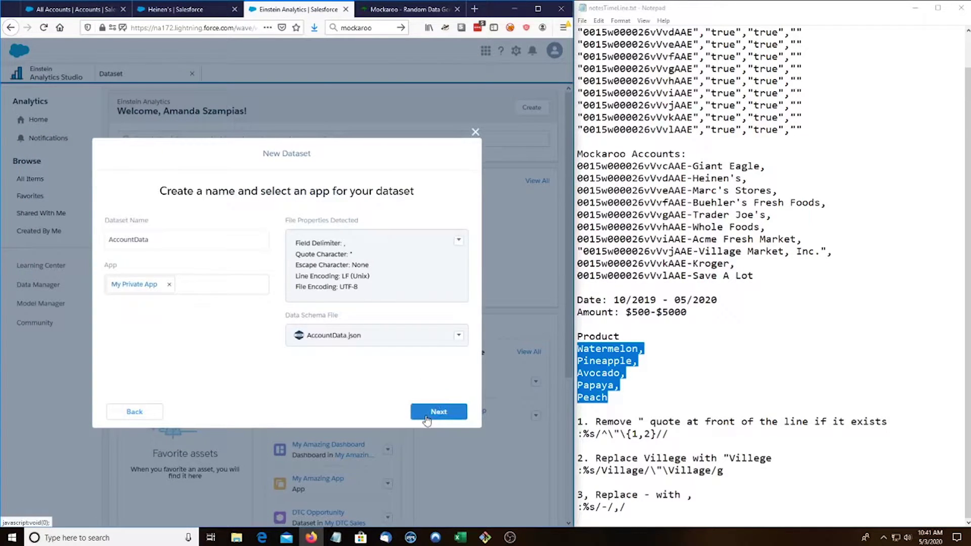
pyautogui.click(426, 416)
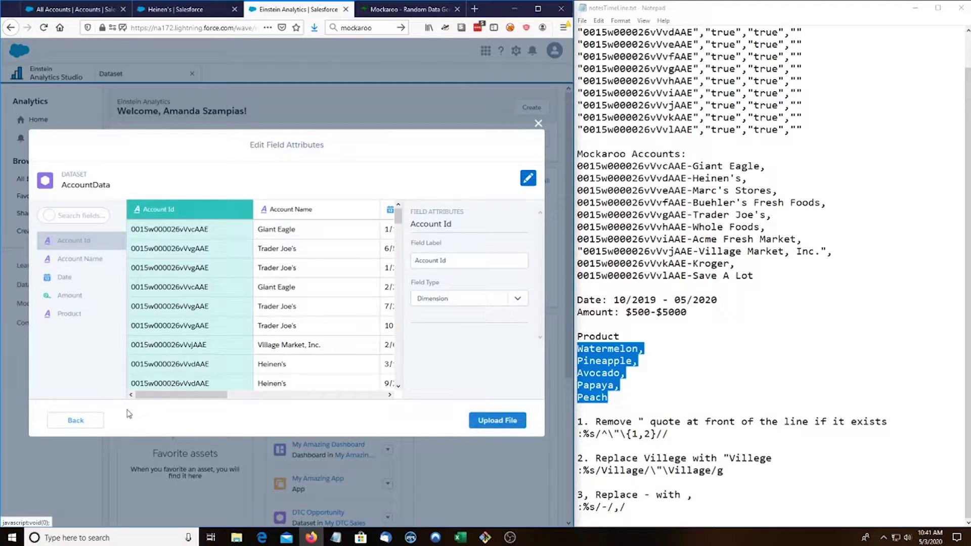
# Step: Enter Final in the dataset name, then close the New Dataset window
pyautogui.click(99, 422)
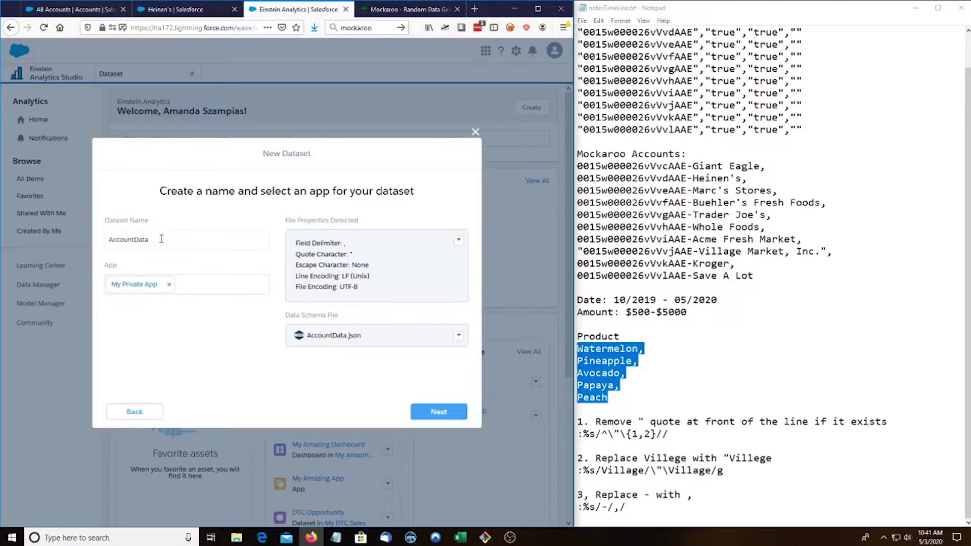
pyautogui.write('Final')
pyautogui.click(476, 132)
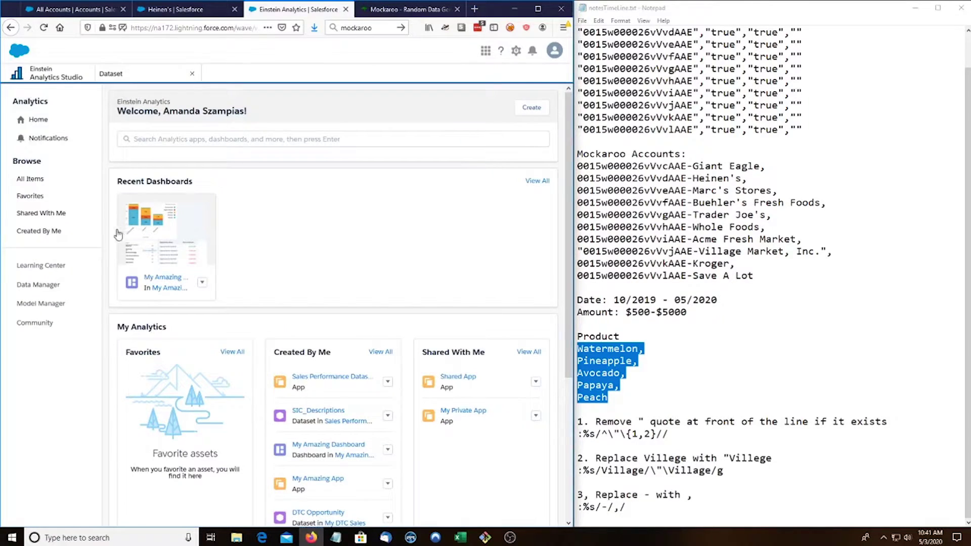
# Step: From the Datasets list, start replacing AccountTest's data with AccountData.csv
pyautogui.click(45, 180)
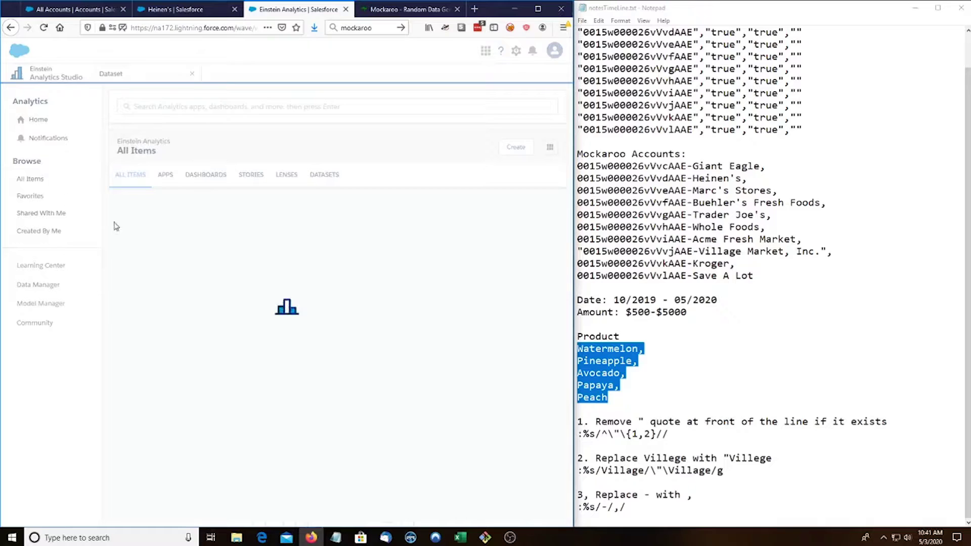
pyautogui.click(323, 176)
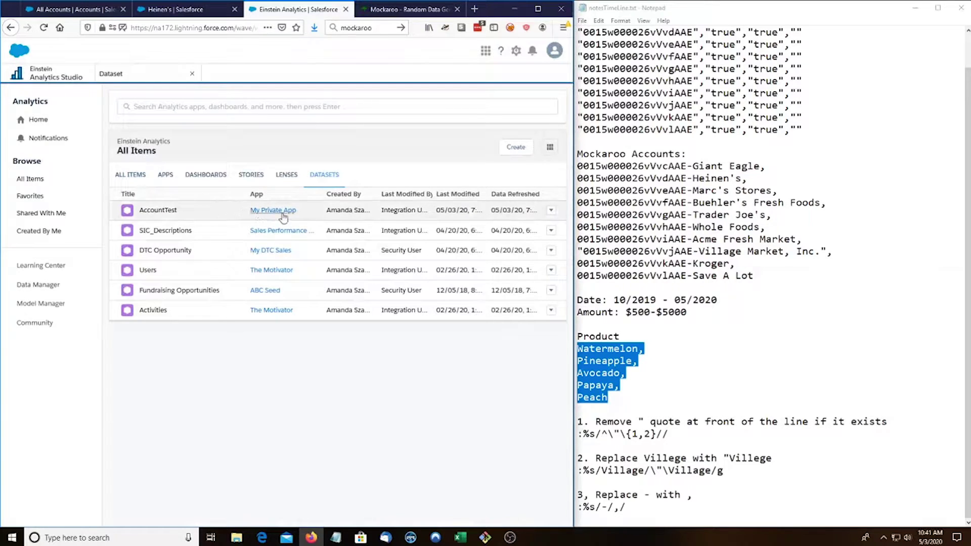
pyautogui.click(551, 210)
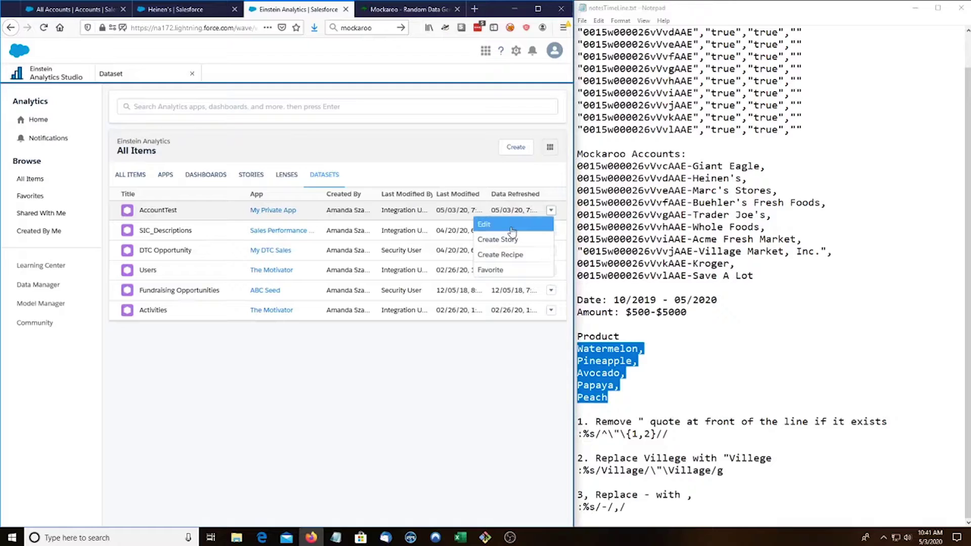
pyautogui.click(512, 226)
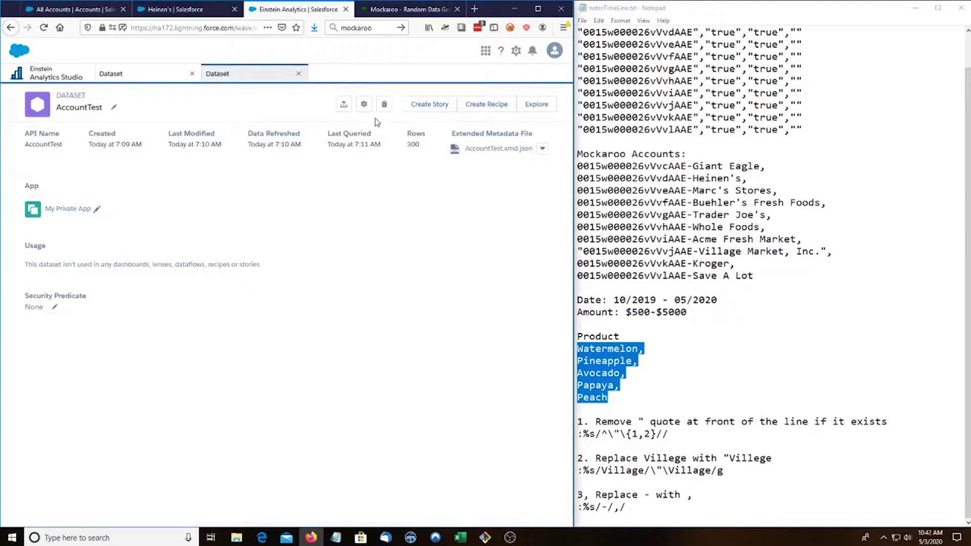
pyautogui.click(342, 104)
pyautogui.click(302, 310)
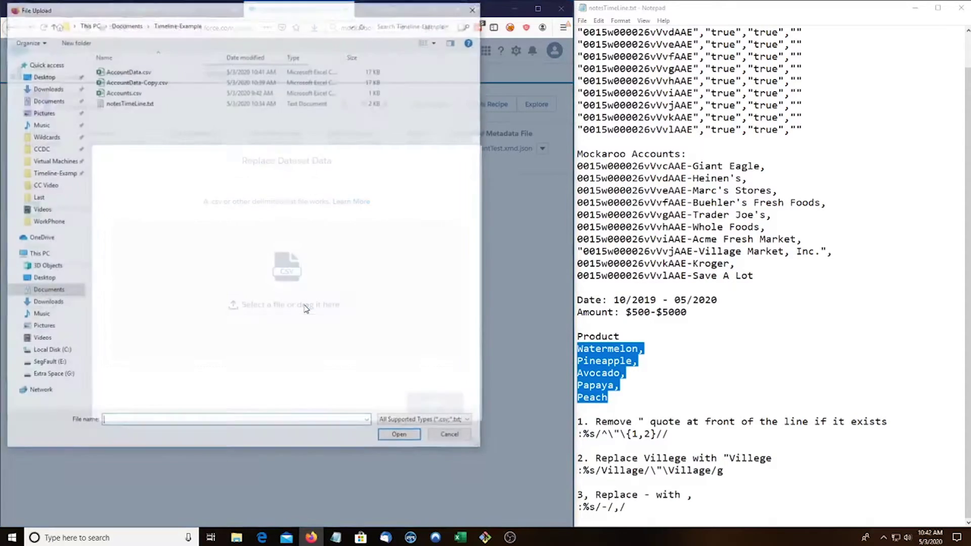
pyautogui.doubleClick(138, 72)
# Step: Continue to the field attributes and review the Date, Amount and Product fields
pyautogui.click(434, 400)
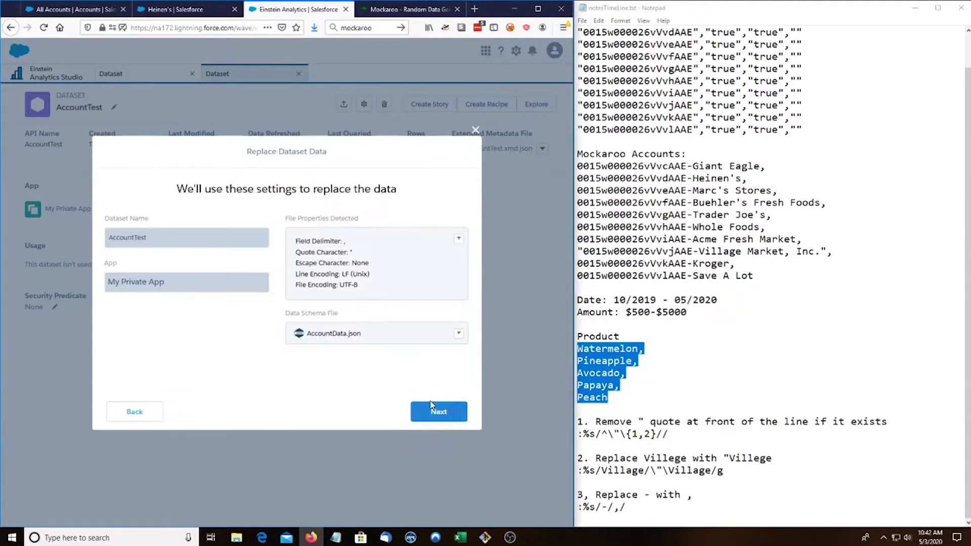
pyautogui.click(428, 412)
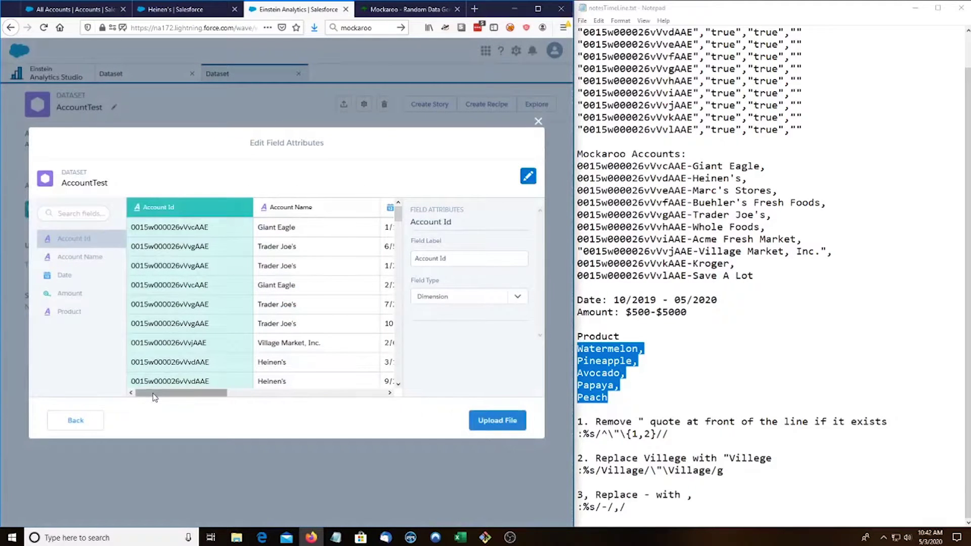
pyautogui.moveTo(151, 394); pyautogui.dragTo(204, 399)
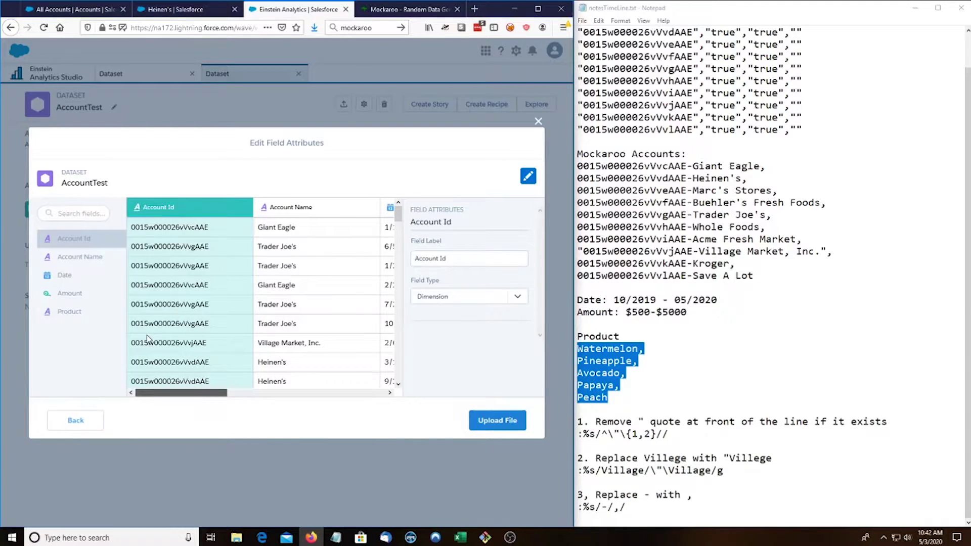
pyautogui.hscroll(5, 187, 336)
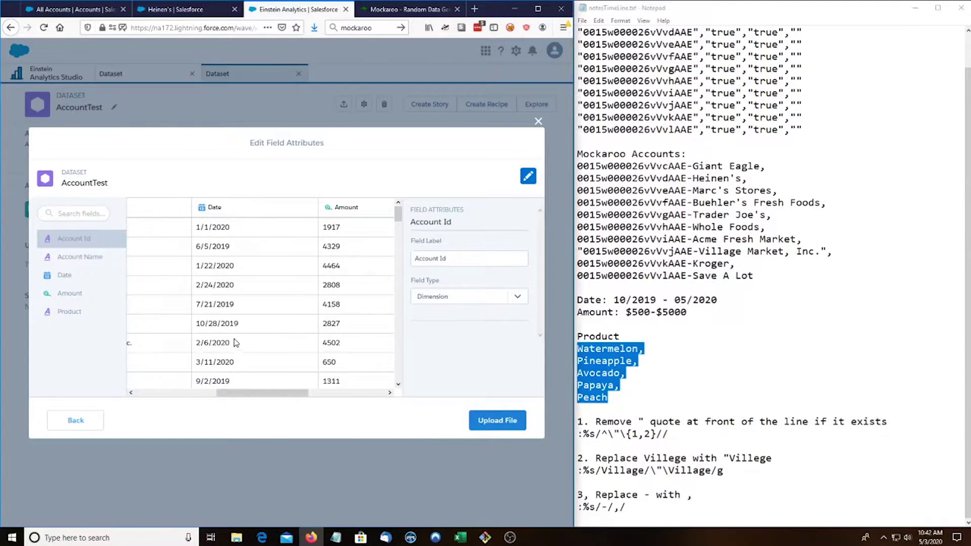
pyautogui.click(238, 202)
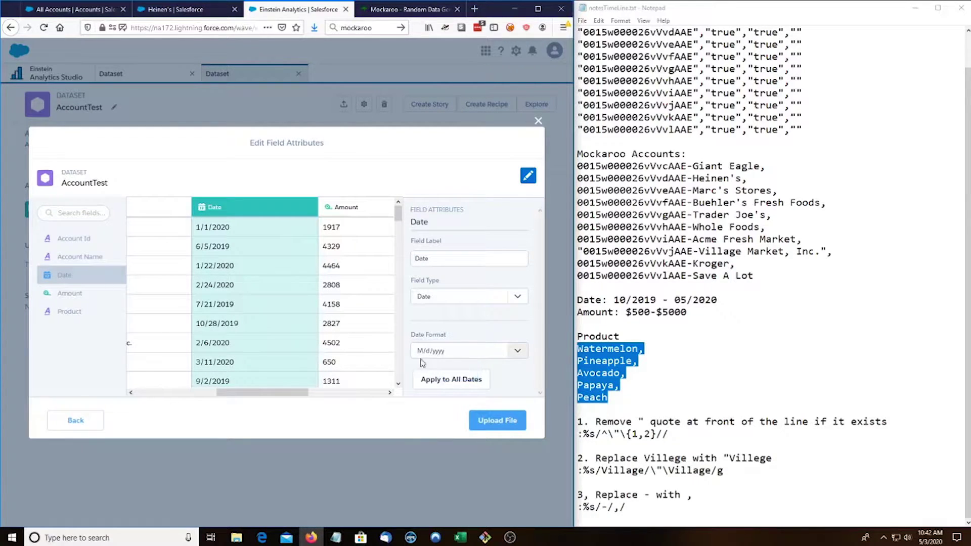
pyautogui.moveTo(279, 393); pyautogui.dragTo(357, 383)
pyautogui.click(207, 223)
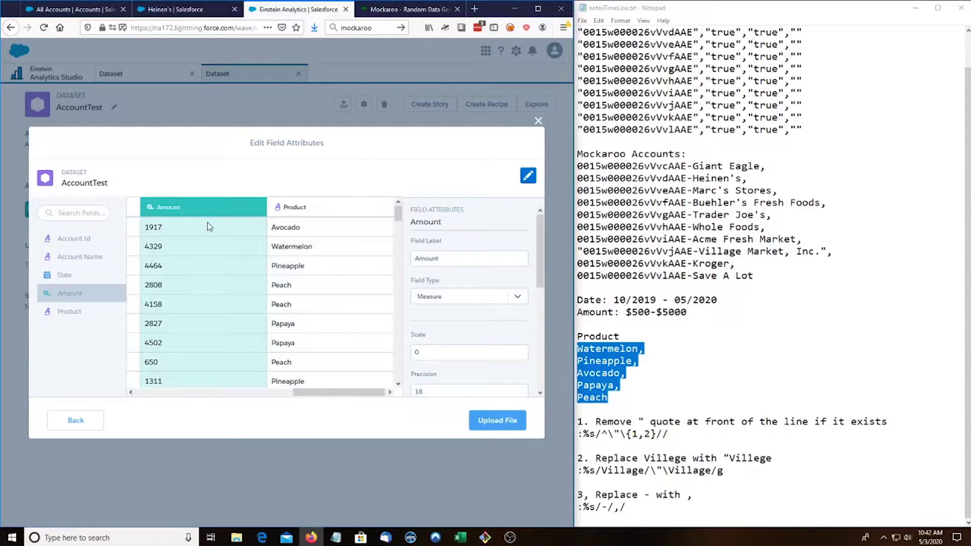
pyautogui.click(343, 244)
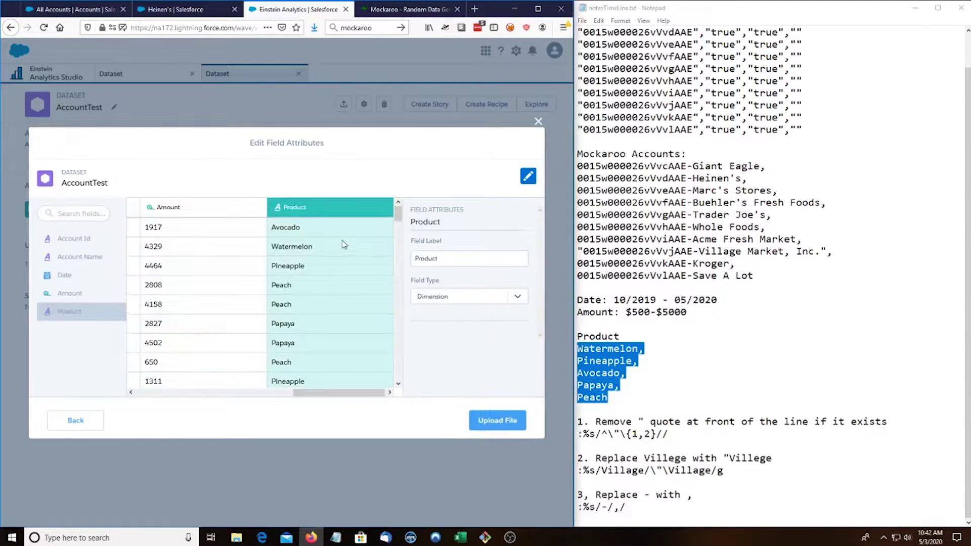
# Step: Upload the file, confirm replacing AccountTest's data, and return to the Analytics home
pyautogui.click(512, 425)
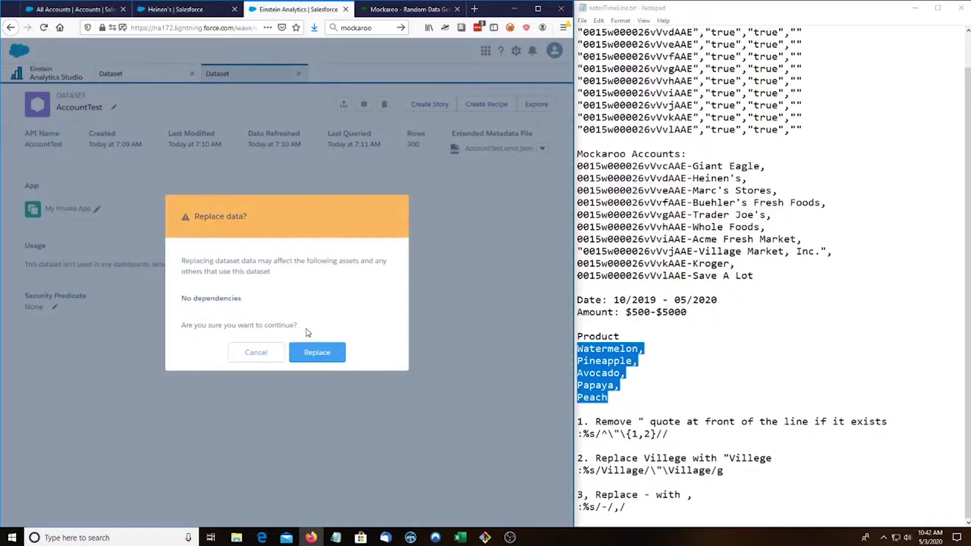
pyautogui.click(317, 354)
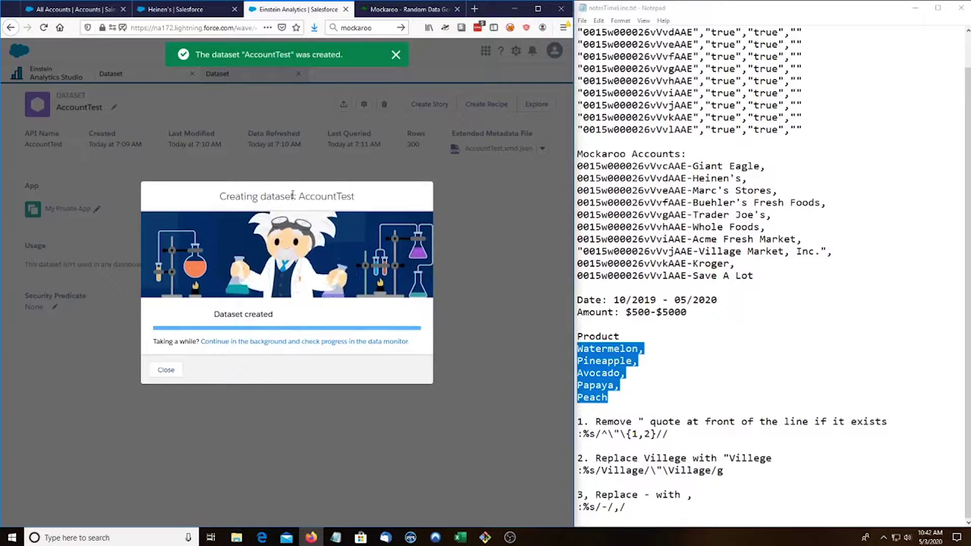
pyautogui.click(285, 165)
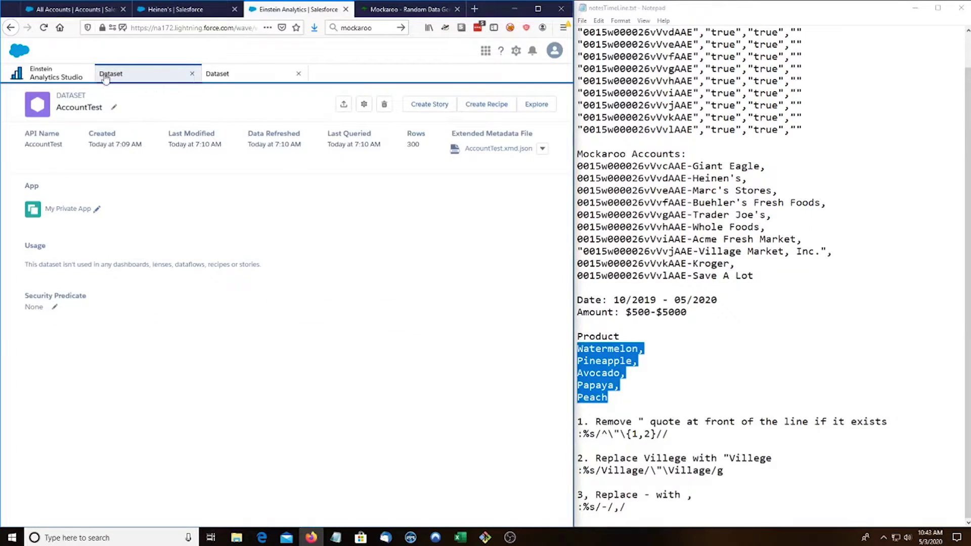
pyautogui.click(40, 73)
# Step: Create a new blank dashboard
pyautogui.click(199, 170)
pyautogui.click(523, 139)
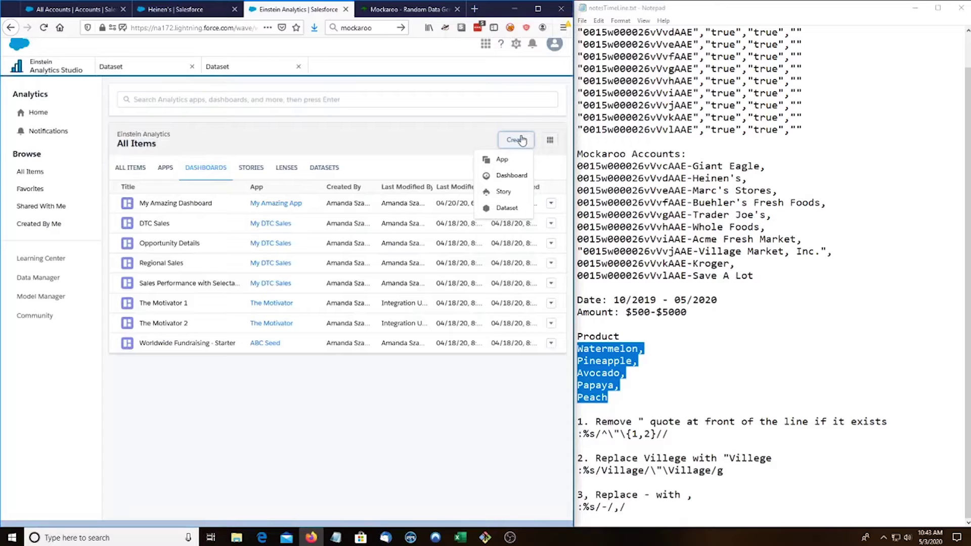
pyautogui.click(513, 175)
pyautogui.click(198, 353)
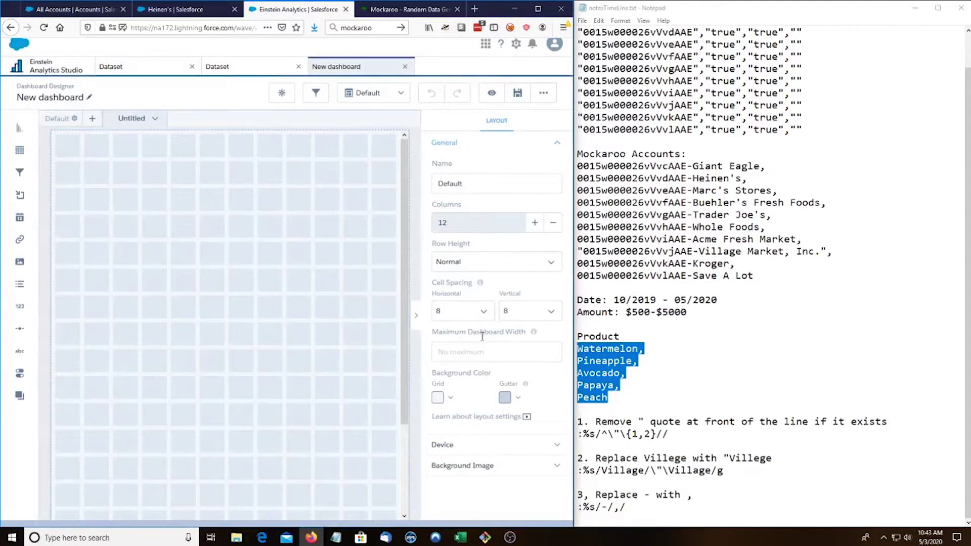
# Step: Set cell spacing to 16 horizontal and 16 vertical, keeping row height Normal
pyautogui.click(470, 310)
pyautogui.click(463, 376)
pyautogui.click(526, 312)
pyautogui.click(516, 380)
pyautogui.click(449, 262)
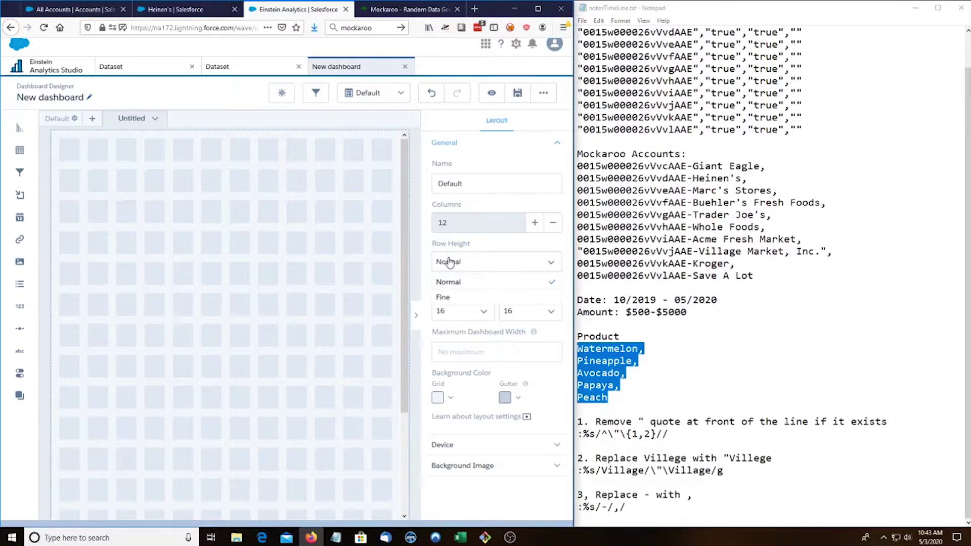
pyautogui.click(446, 292)
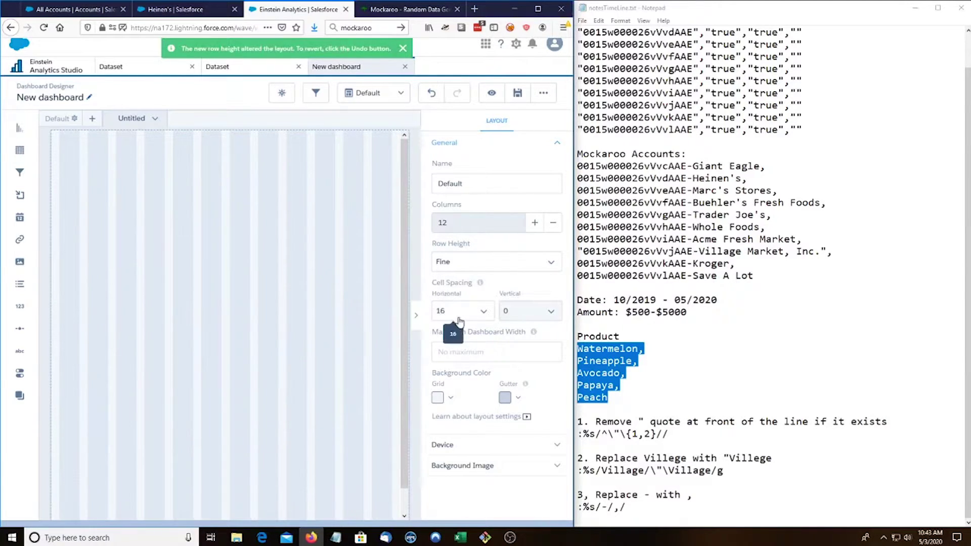
pyautogui.click(473, 266)
pyautogui.click(455, 280)
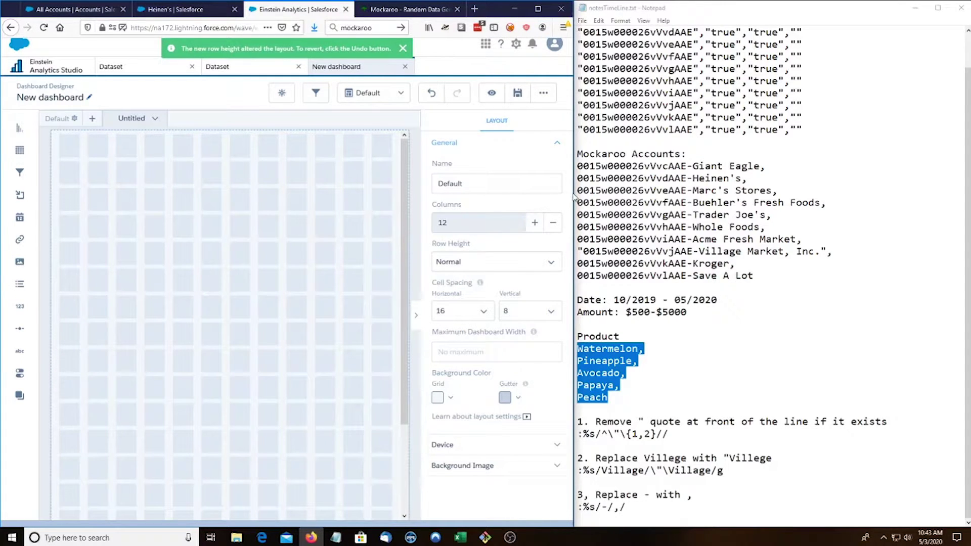
# Step: Maximize the browser over the Notepad notes and reapply vertical cell spacing of 16
pyautogui.moveTo(575, 197); pyautogui.dragTo(767, 221)
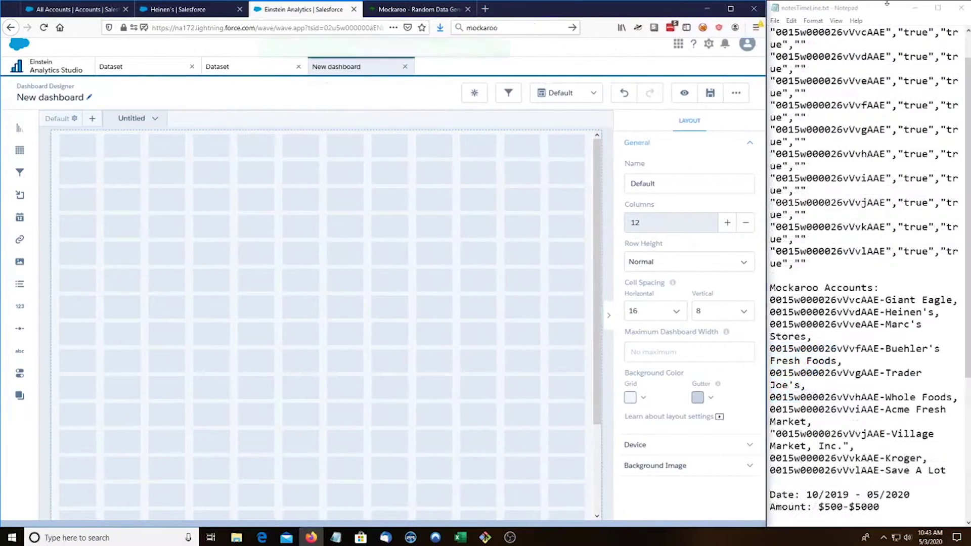
pyautogui.click(914, 8)
pyautogui.click(730, 9)
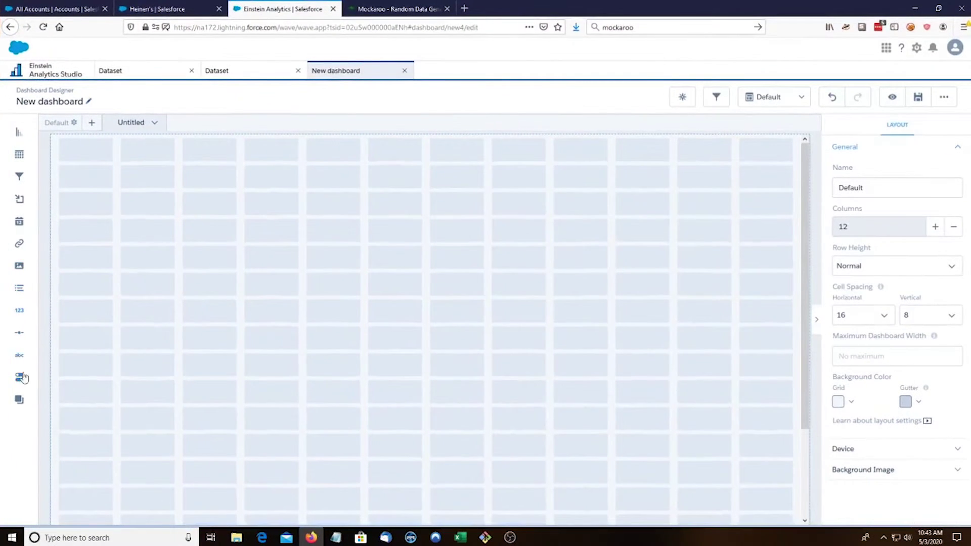
pyautogui.click(928, 323)
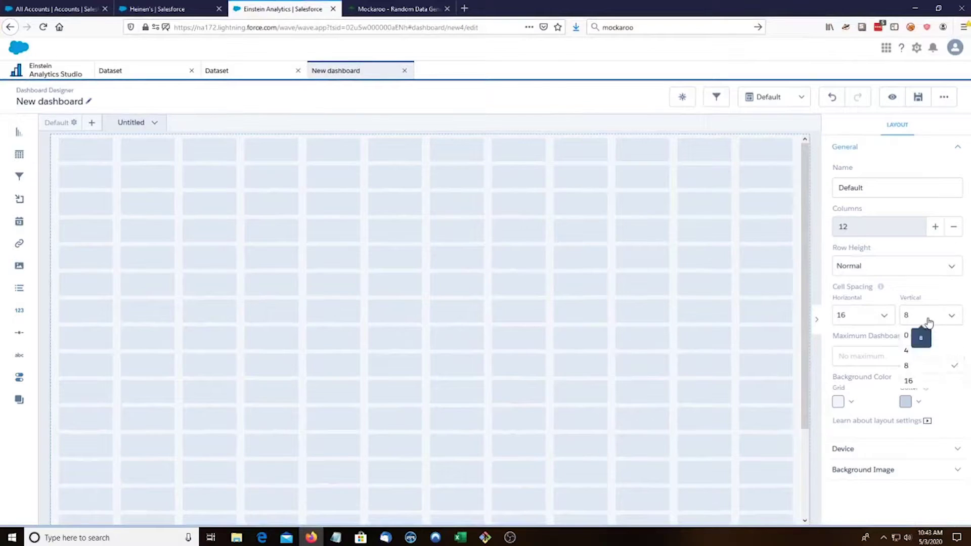
pyautogui.click(908, 387)
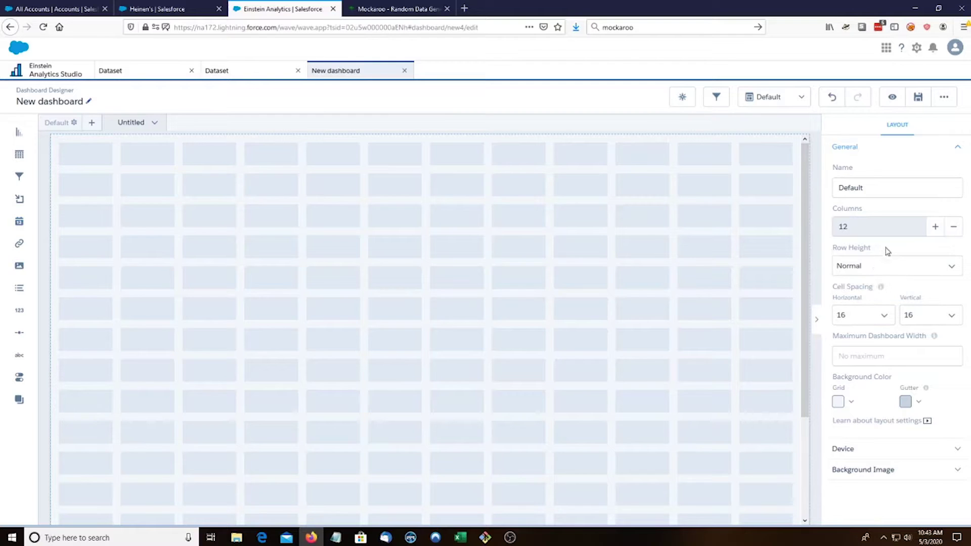
# Step: Increase the dashboard layout to 32 columns
pyautogui.click(934, 227)
pyautogui.click(933, 227)
pyautogui.click(935, 227)
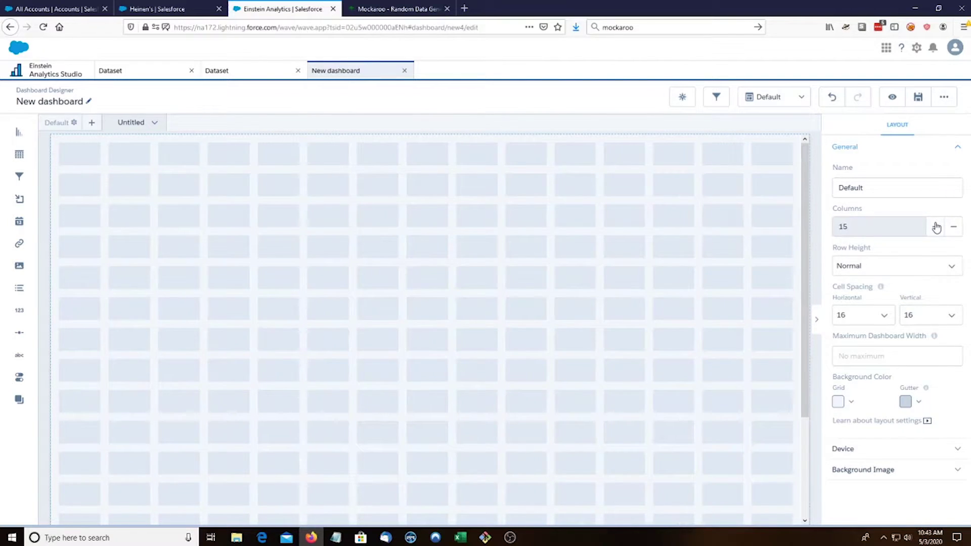
pyautogui.click(936, 227)
pyautogui.click(936, 227)
pyautogui.click(936, 227)
pyautogui.click(936, 227)
pyautogui.click(936, 227)
pyautogui.click(936, 227)
pyautogui.click(935, 227)
pyautogui.click(936, 227)
pyautogui.click(935, 227)
pyautogui.click(936, 227)
pyautogui.click(935, 227)
pyautogui.click(936, 227)
pyautogui.click(936, 227)
pyautogui.click(936, 227)
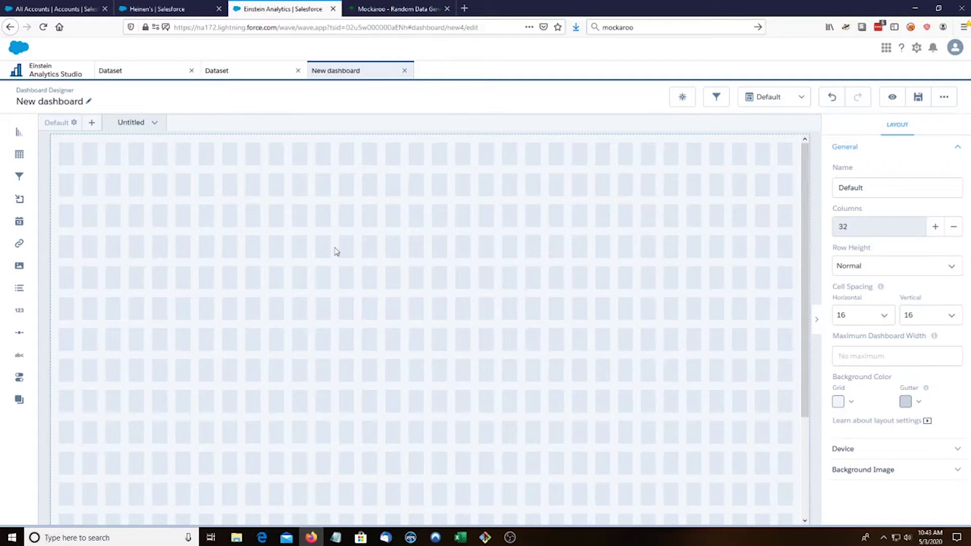
# Step: Place a chart widget at the top left of the canvas and stretch it taller
pyautogui.moveTo(26, 159)
pyautogui.mouseDown()
pyautogui.moveTo(25, 166)
pyautogui.moveTo(175, 241)
pyautogui.moveTo(39, 152)
pyautogui.moveTo(32, 165)
pyautogui.mouseUp()
pyautogui.moveTo(19, 132); pyautogui.dragTo(245, 296)
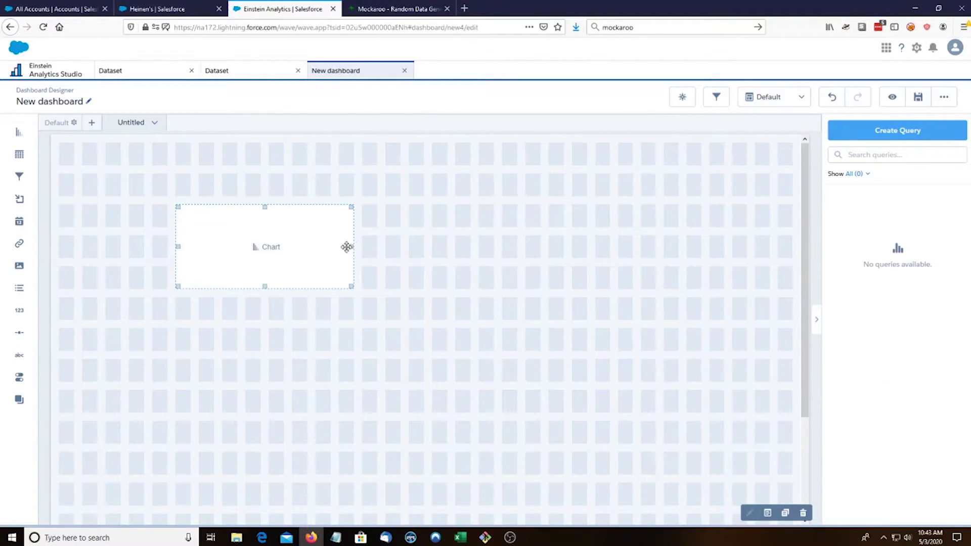
pyautogui.moveTo(346, 248); pyautogui.dragTo(399, 212)
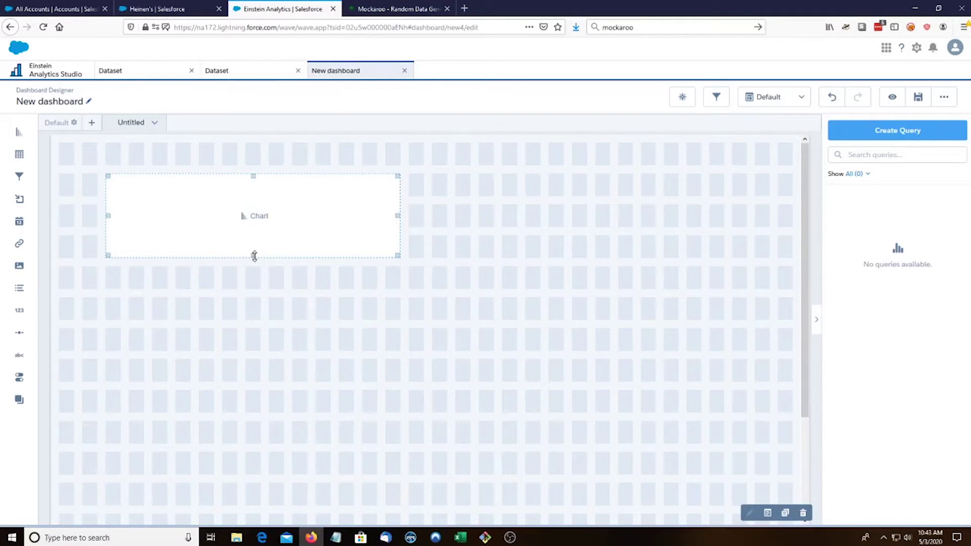
pyautogui.moveTo(254, 255); pyautogui.dragTo(256, 364)
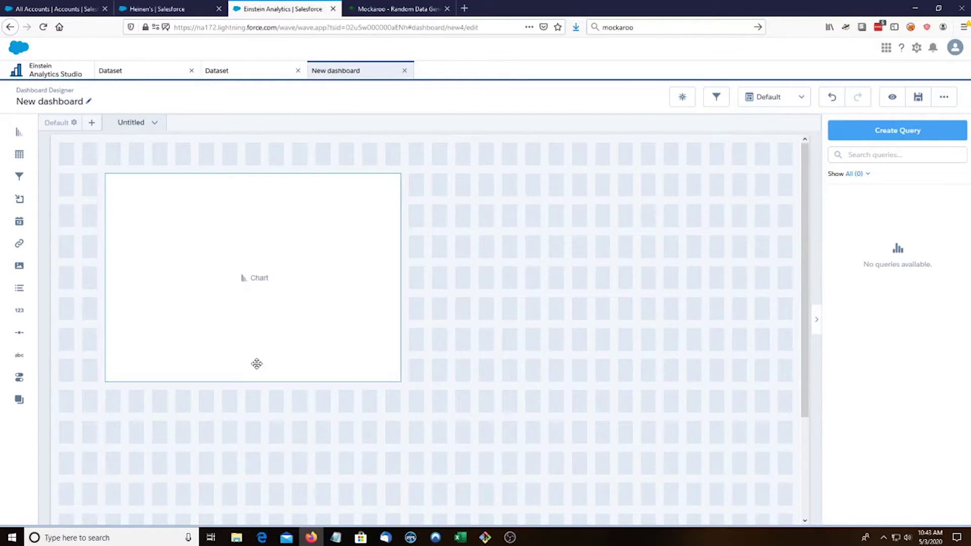
pyautogui.click(256, 281)
# Step: Use AccountTest as the data and make the chart a timeline of Date by Year-Month
pyautogui.click(430, 278)
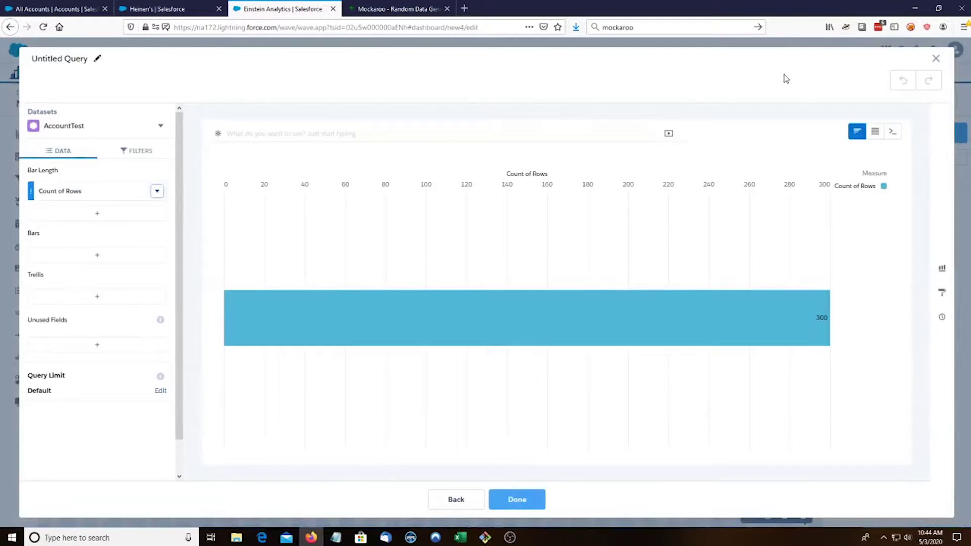
pyautogui.click(941, 271)
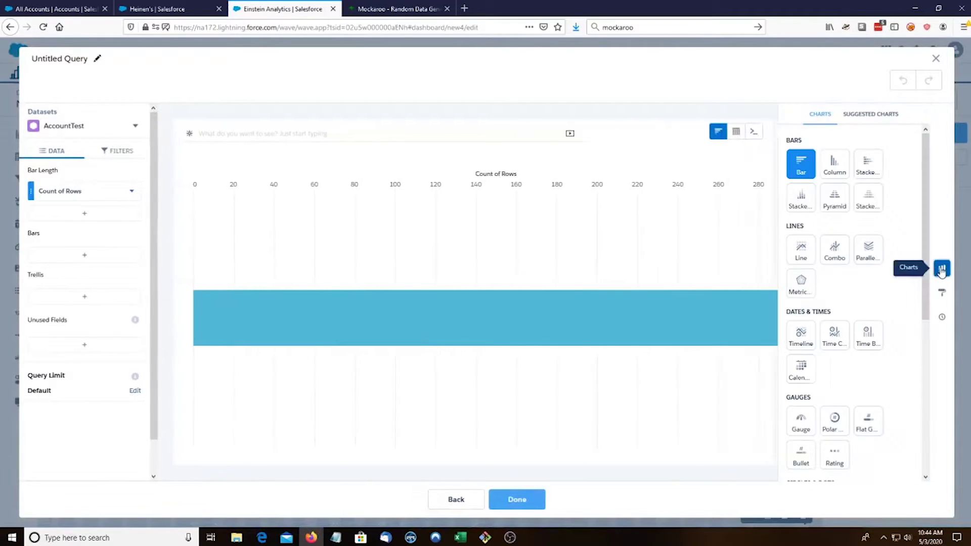
pyautogui.click(801, 341)
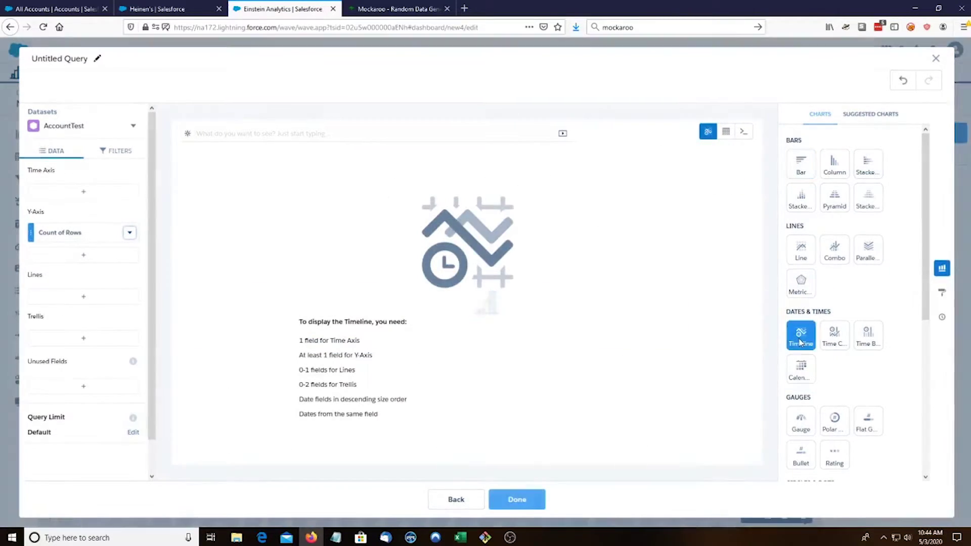
pyautogui.click(58, 198)
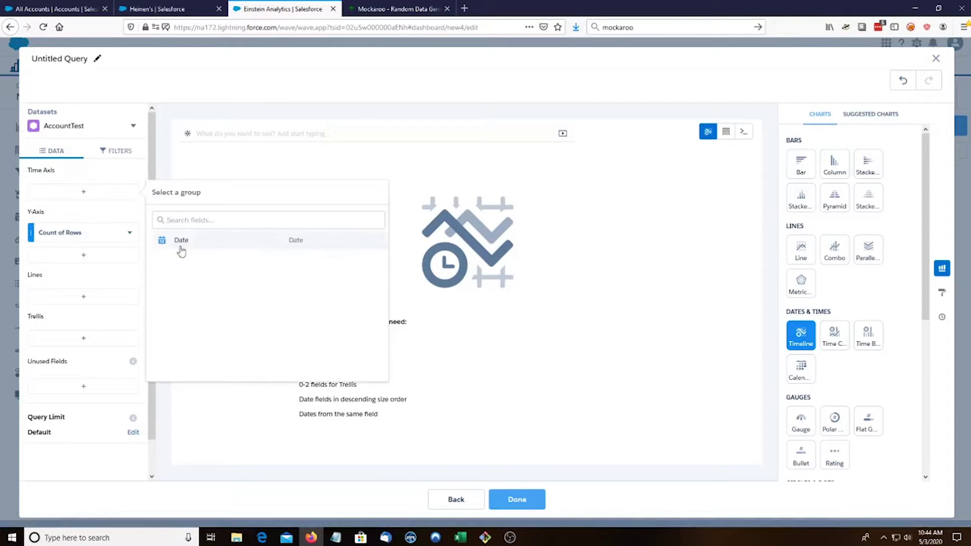
pyautogui.click(212, 243)
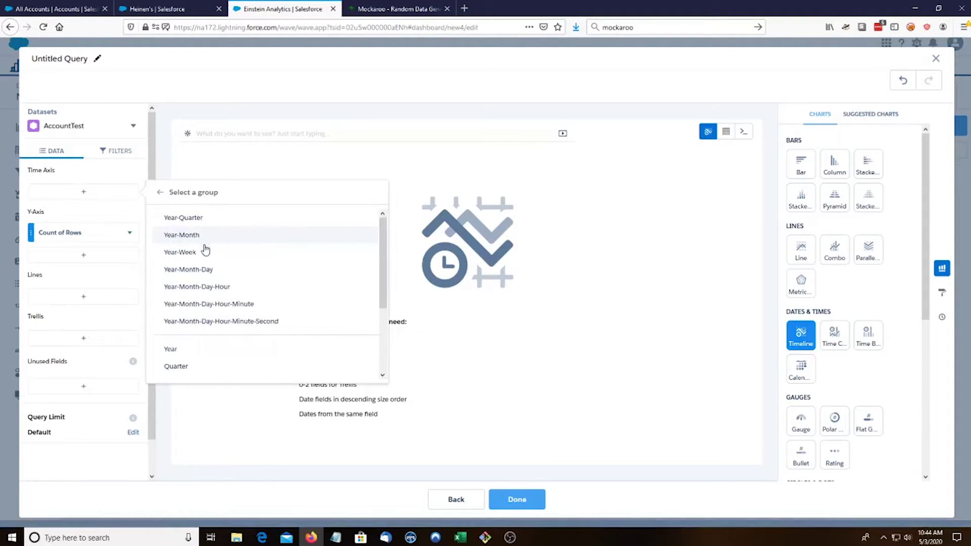
pyautogui.click(219, 236)
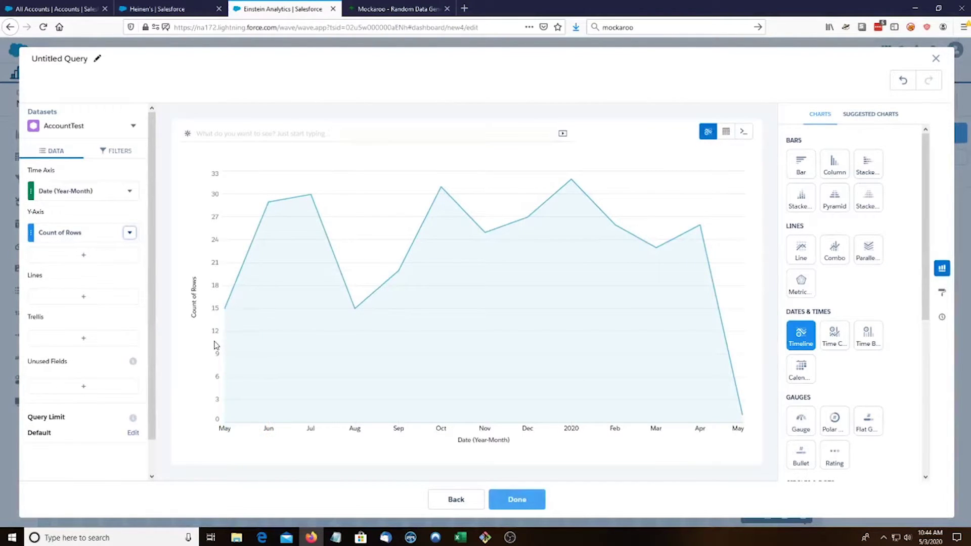
# Step: Plot Sum of Amount on the Y-axis and place the timeline on the dashboard
pyautogui.moveTo(227, 339)
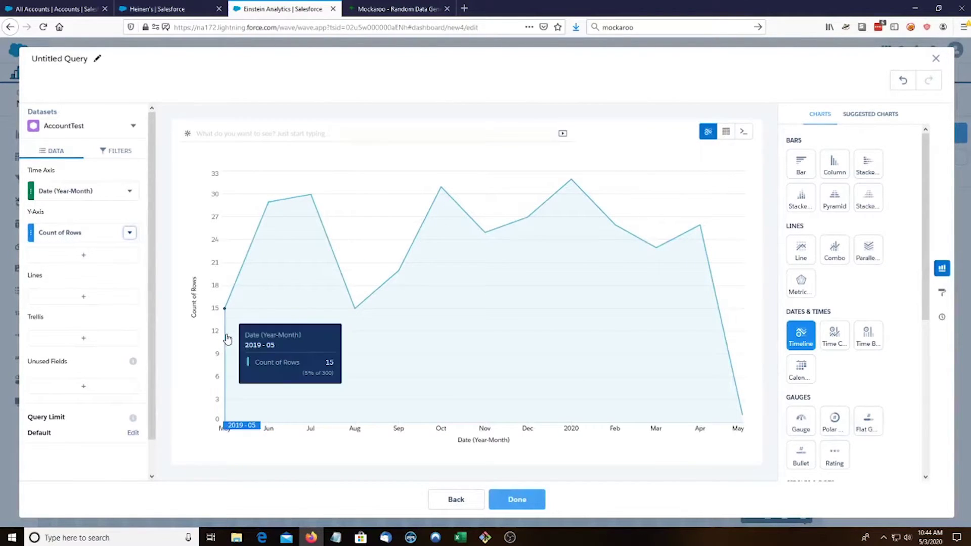
pyautogui.click(84, 236)
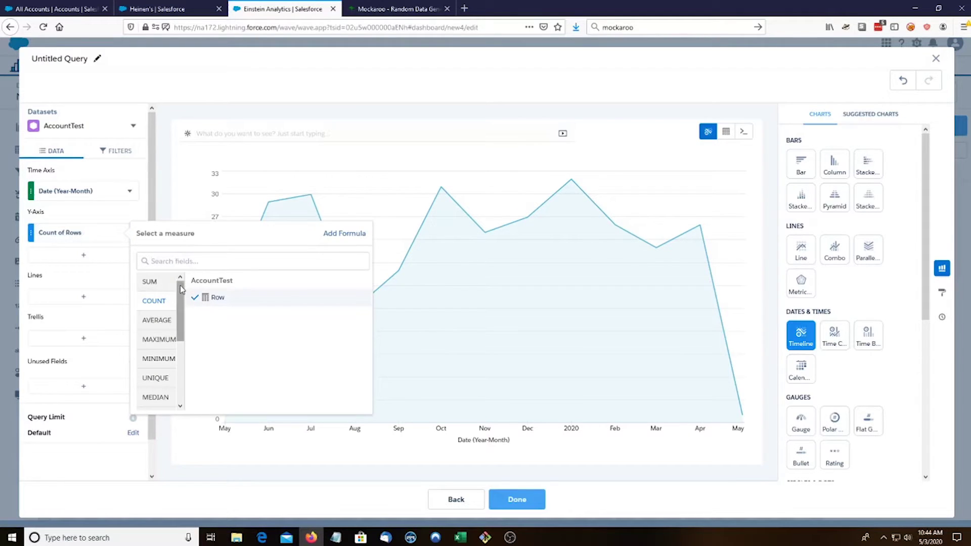
pyautogui.click(149, 281)
pyautogui.click(219, 298)
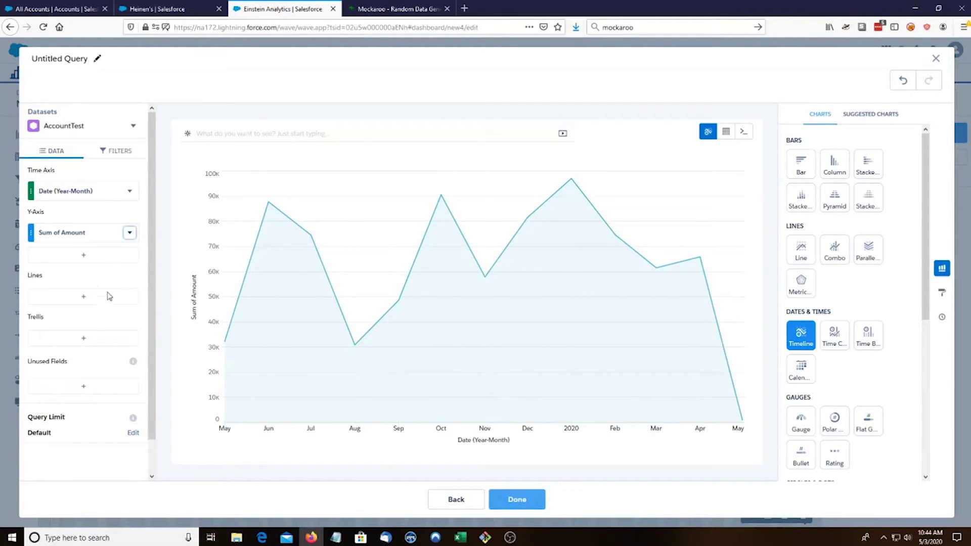
pyautogui.click(533, 501)
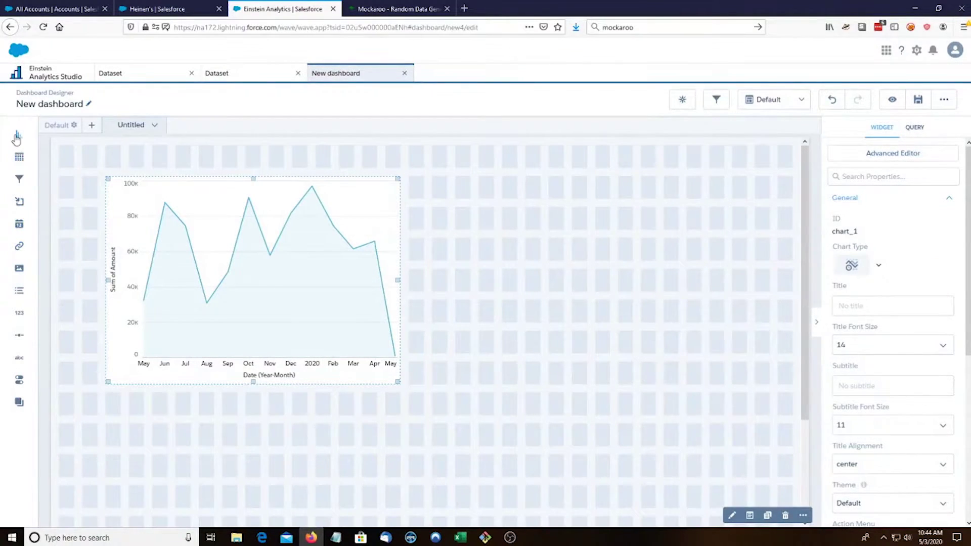
# Step: Add a taller second chart widget beside the timeline and make it a heat map
pyautogui.moveTo(18, 134); pyautogui.dragTo(721, 335)
pyautogui.moveTo(589, 301); pyautogui.dragTo(576, 237)
pyautogui.click(596, 314)
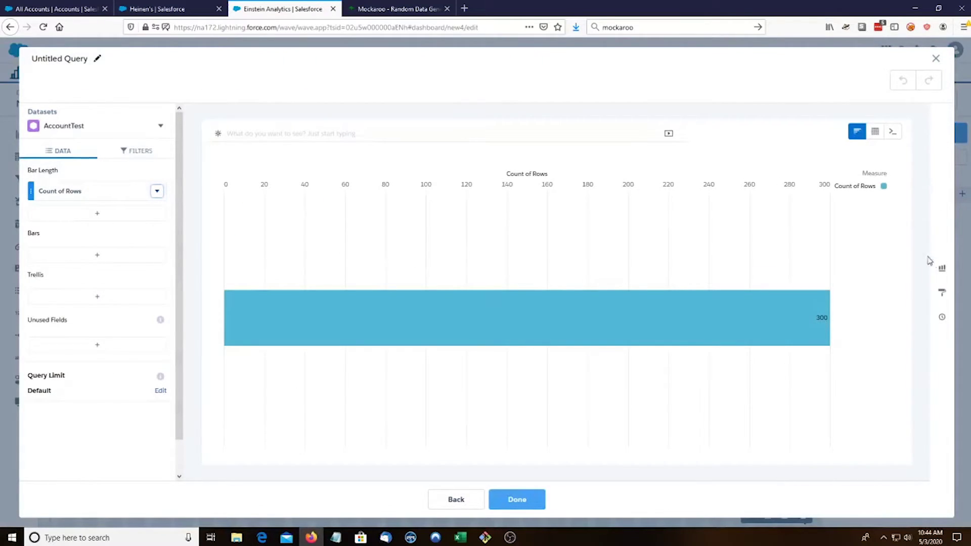
pyautogui.click(942, 267)
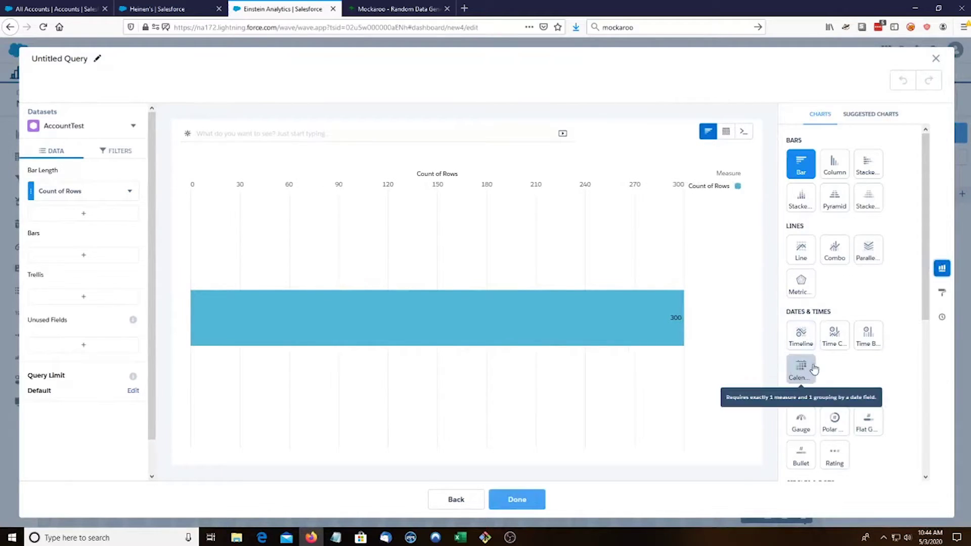
pyautogui.scroll(-3, 808, 393)
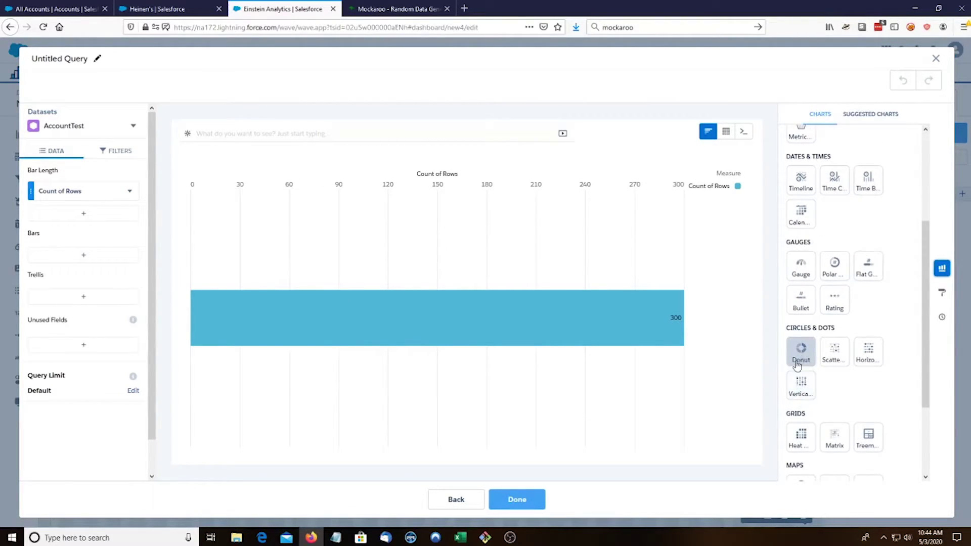
pyautogui.click(799, 436)
# Step: Put Account Name on the X-axis and Product on the Y-axis, then place the heat map
pyautogui.click(84, 192)
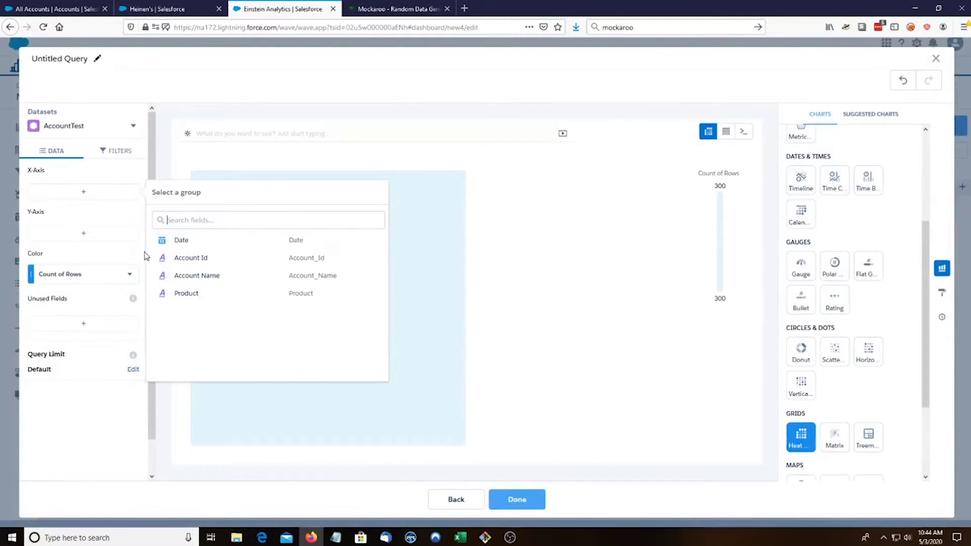
pyautogui.click(220, 276)
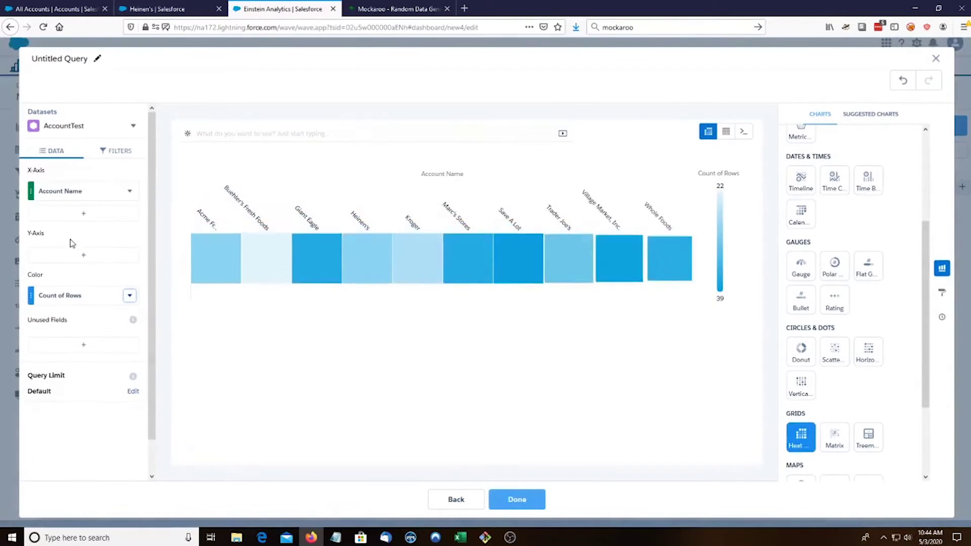
pyautogui.click(60, 255)
pyautogui.click(196, 180)
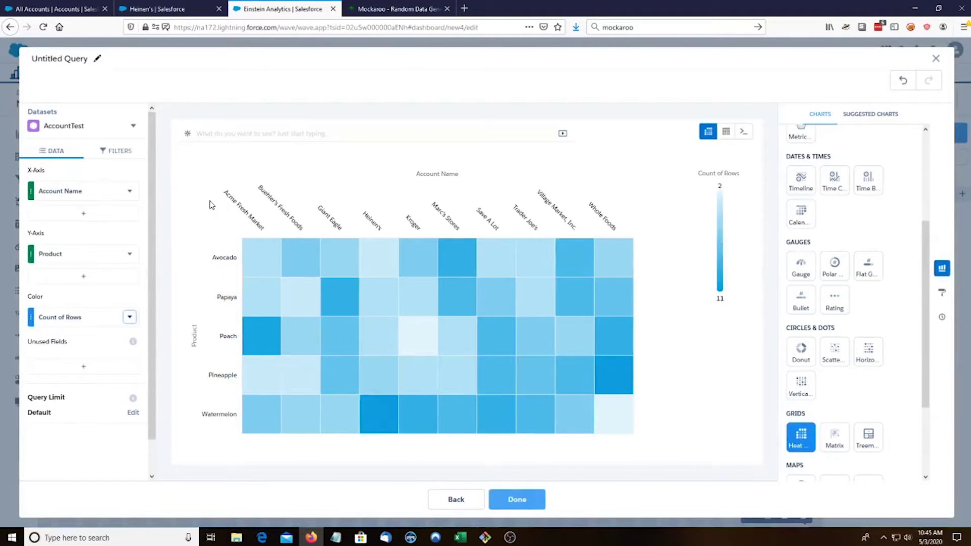
pyautogui.click(511, 502)
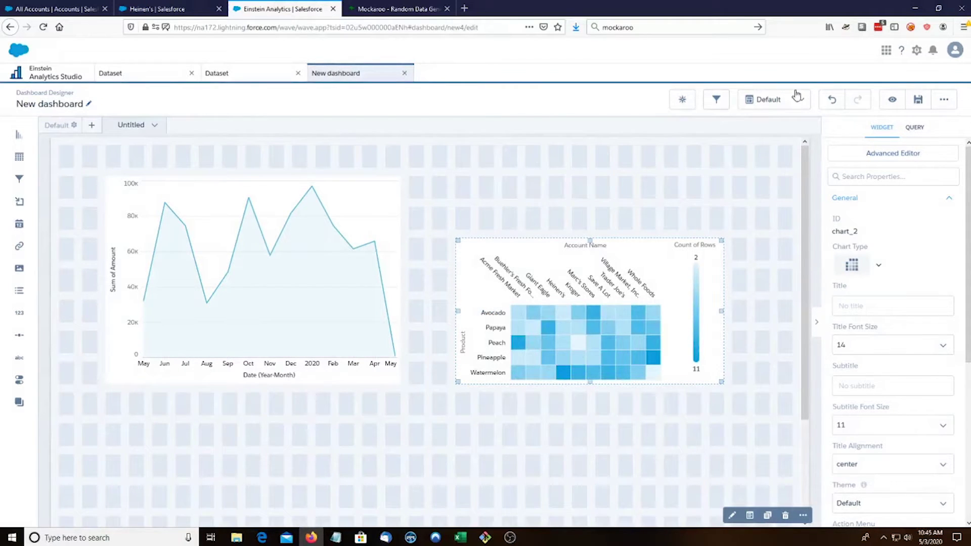
# Step: Save the dashboard, replacing its default title with GroceryStores-SummerFruit
pyautogui.click(917, 100)
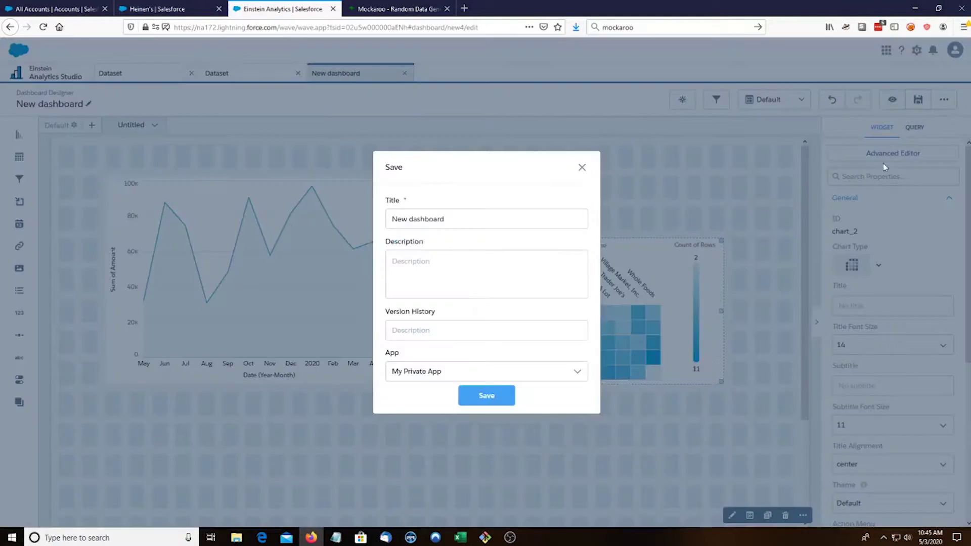
pyautogui.moveTo(479, 223); pyautogui.dragTo(203, 165)
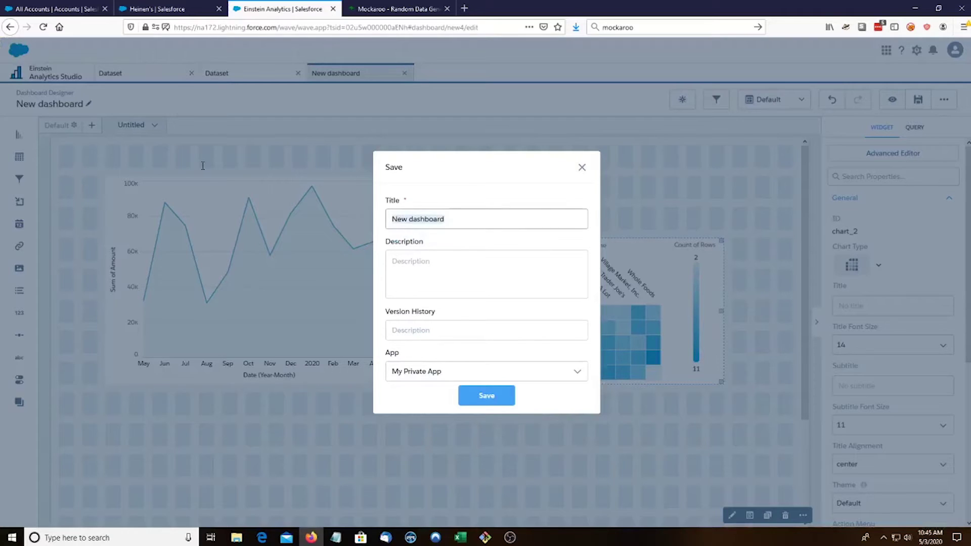
pyautogui.write('GroceryStores-Su')
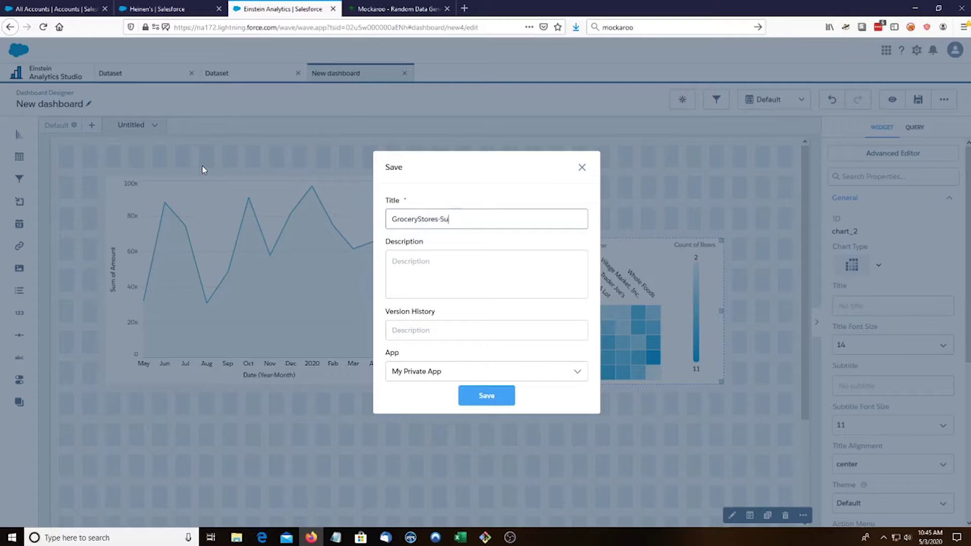
pyautogui.write('mmerFruit')
pyautogui.click(475, 398)
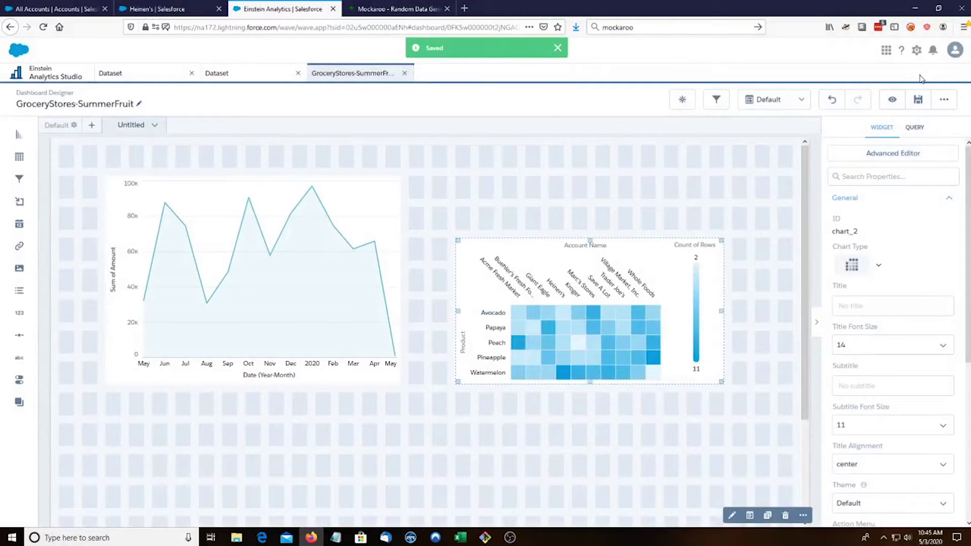
# Step: Preview the dashboard and select the Save A Lot–Papaya heat map cell to filter the timeline
pyautogui.click(892, 100)
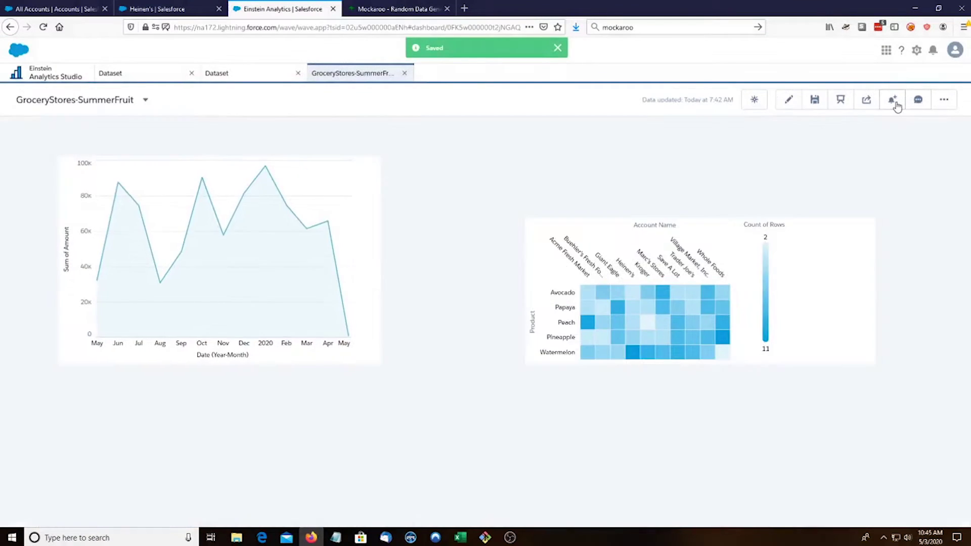
pyautogui.click(679, 309)
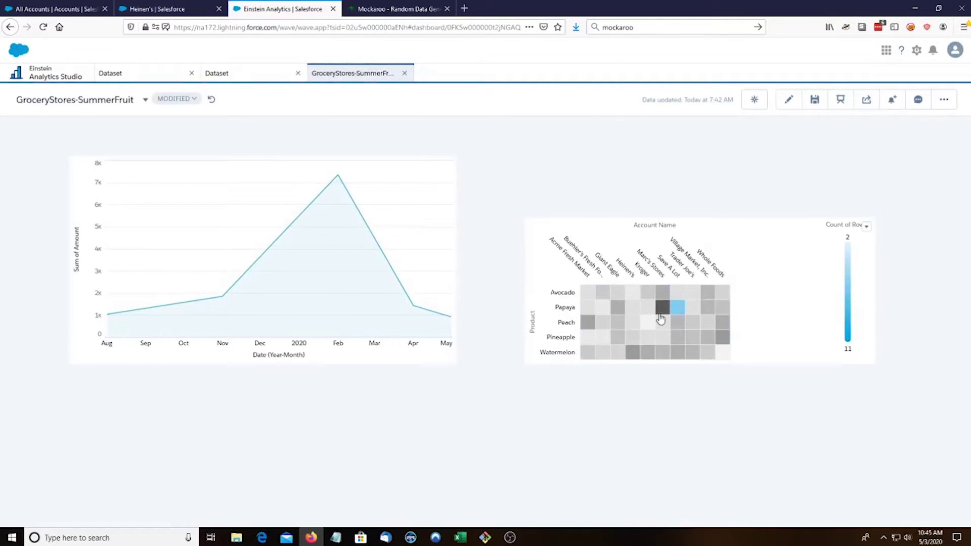
pyautogui.moveTo(677, 316)
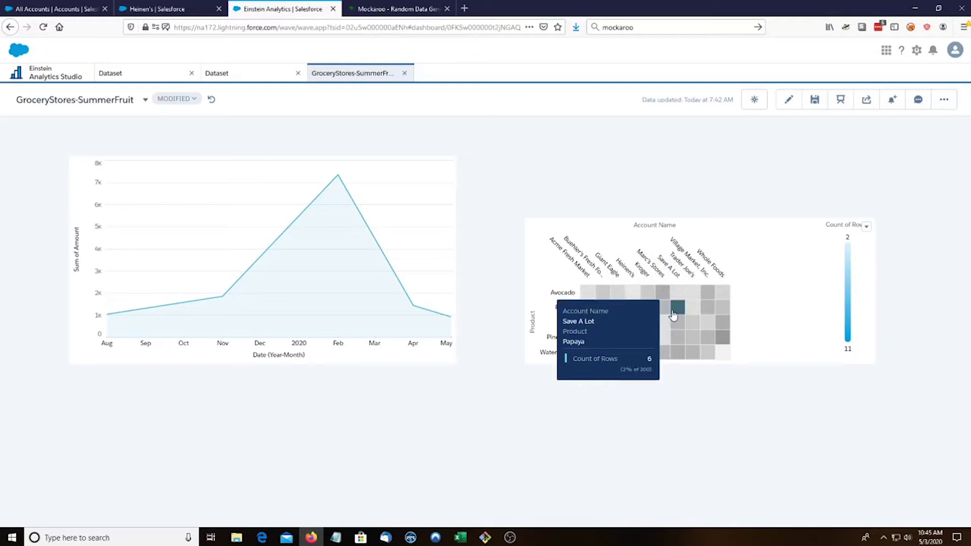
# Step: Back in edit mode, change the heat map's colour measure from Count of Rows to Sum of Amount
pyautogui.click(707, 322)
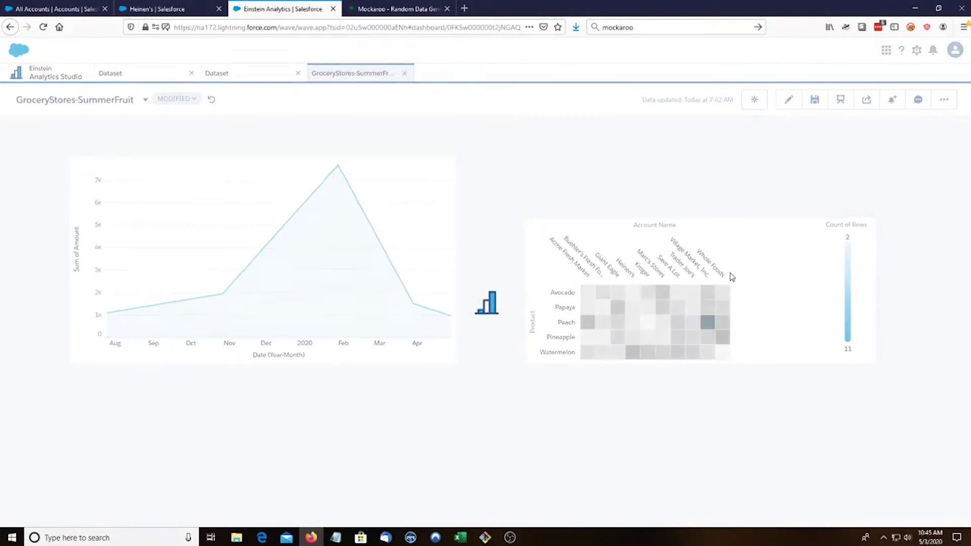
pyautogui.click(789, 99)
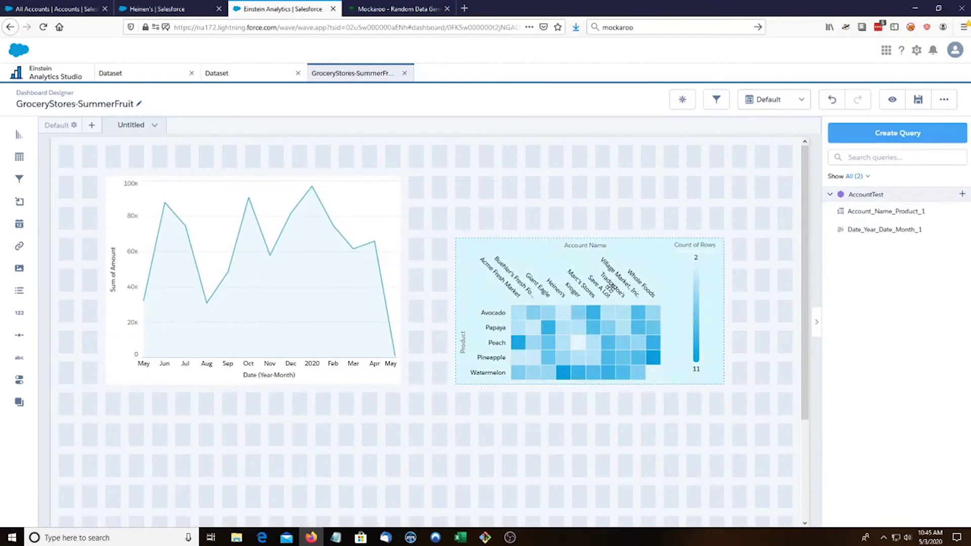
pyautogui.click(612, 286)
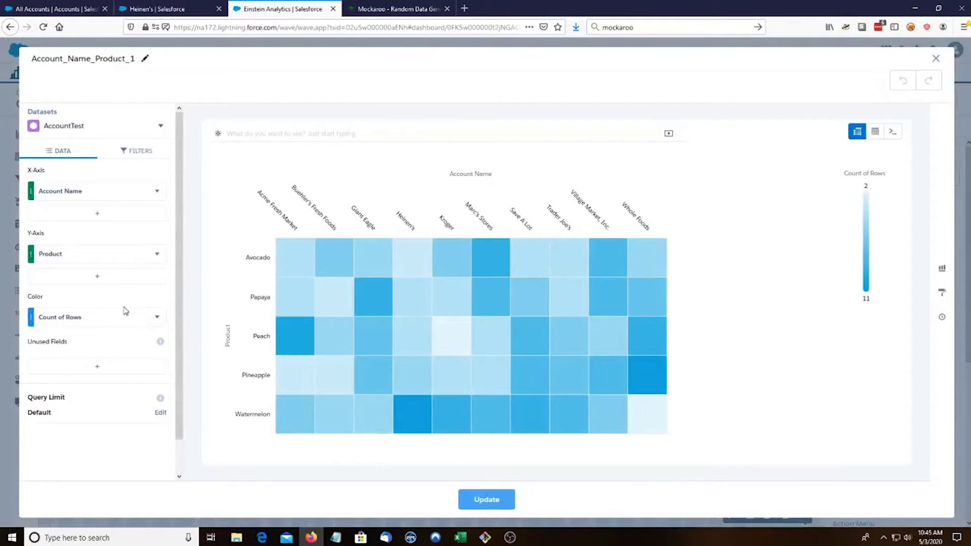
pyautogui.click(157, 317)
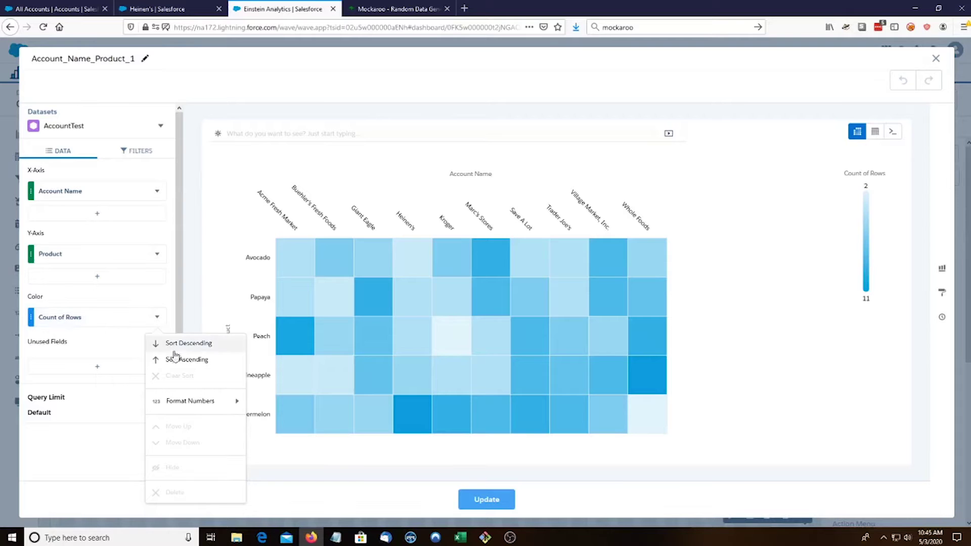
pyautogui.click(81, 319)
pyautogui.click(174, 197)
pyautogui.click(241, 214)
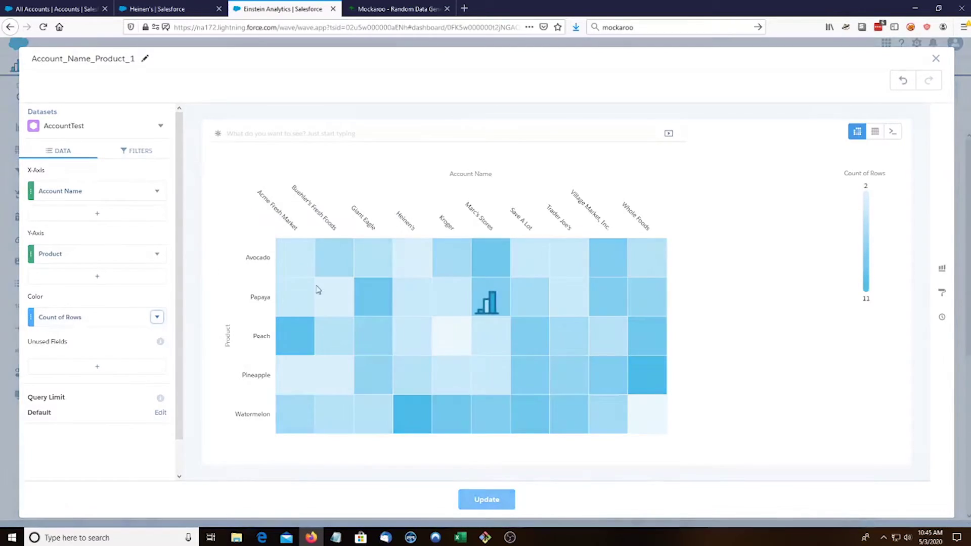
pyautogui.click(487, 500)
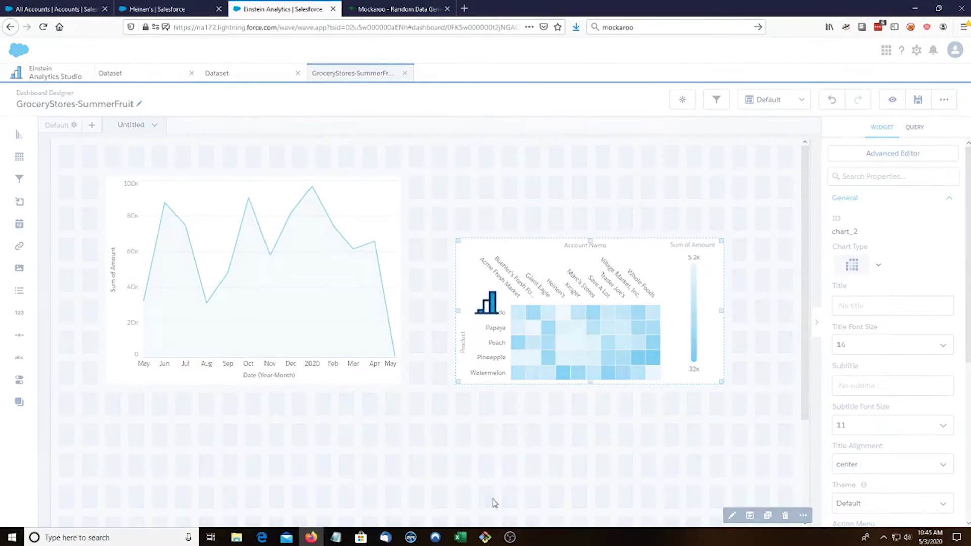
pyautogui.click(891, 100)
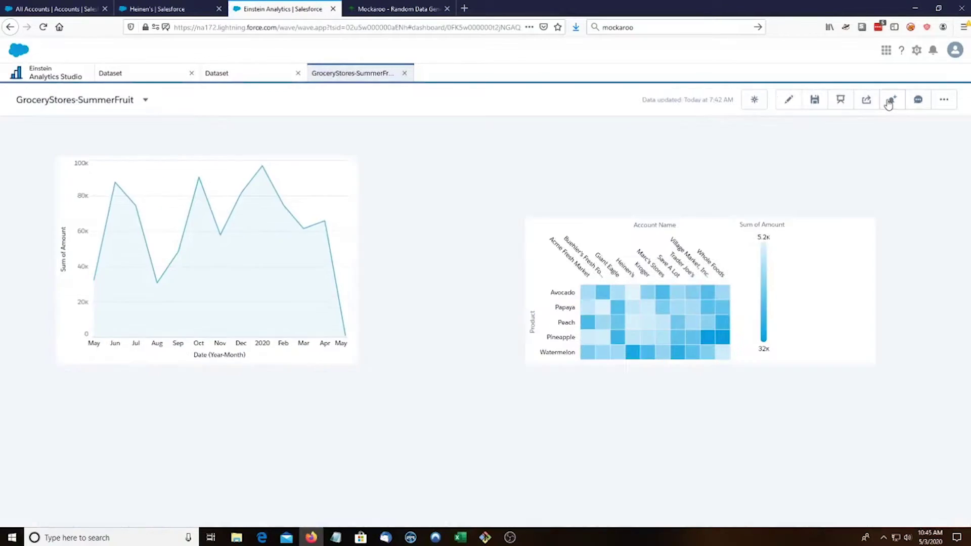
pyautogui.moveTo(676, 310)
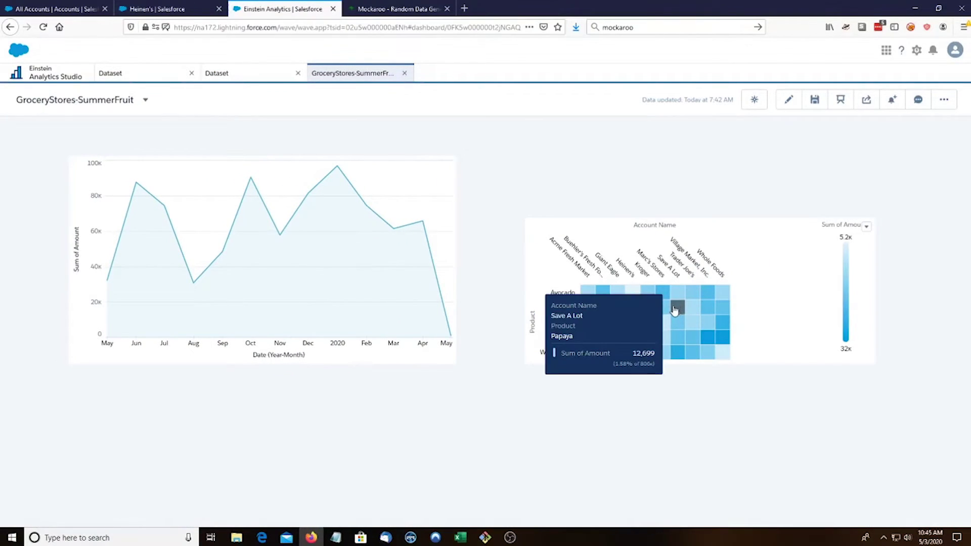
pyautogui.click(674, 309)
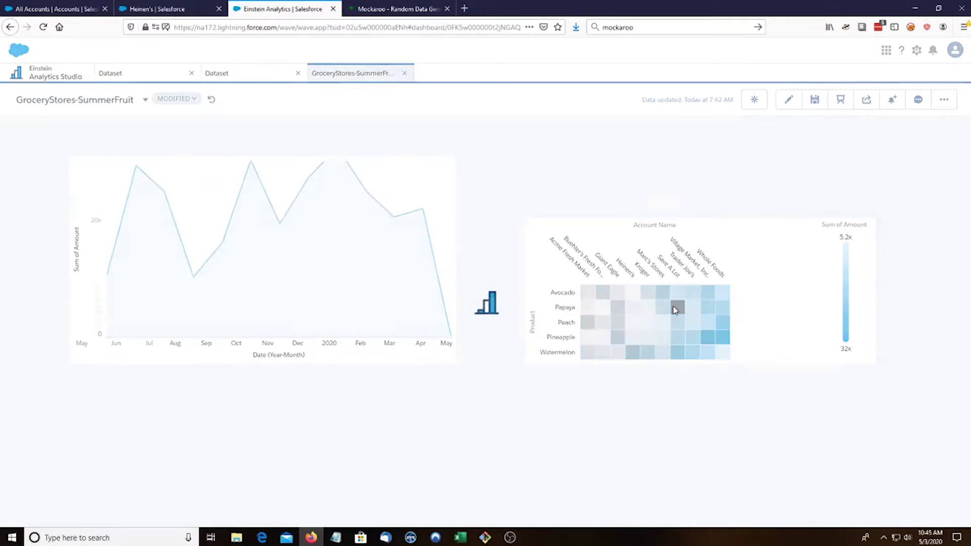
pyautogui.moveTo(679, 310)
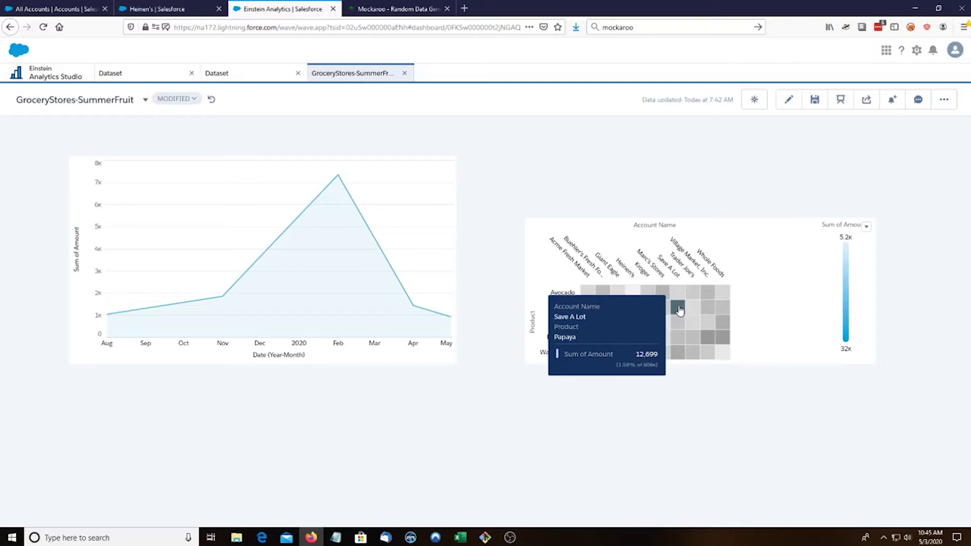
pyautogui.click(678, 309)
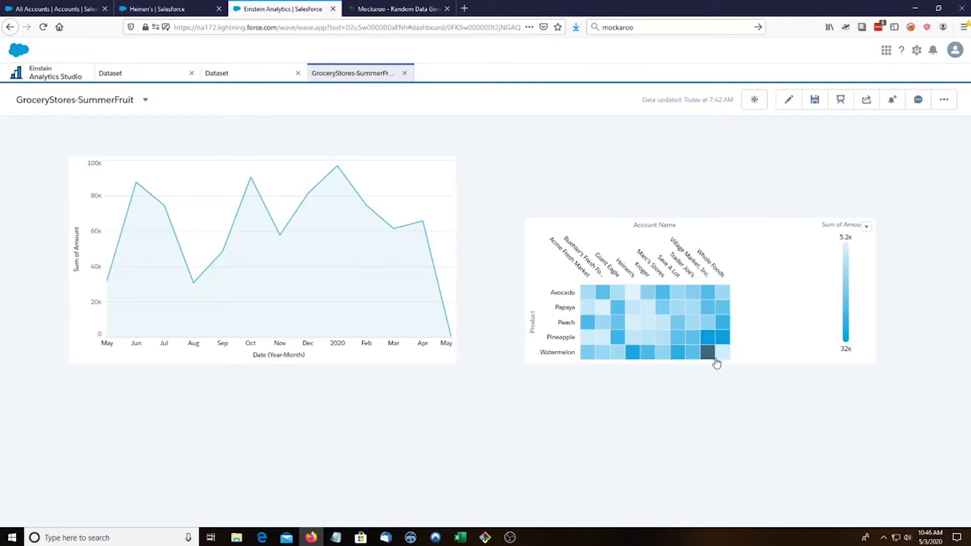
pyautogui.moveTo(717, 342)
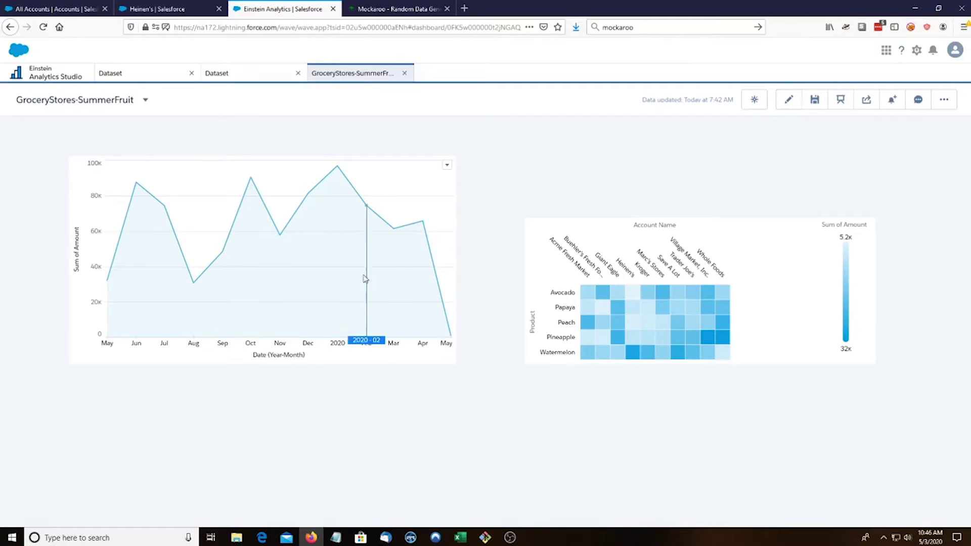
pyautogui.moveTo(398, 238)
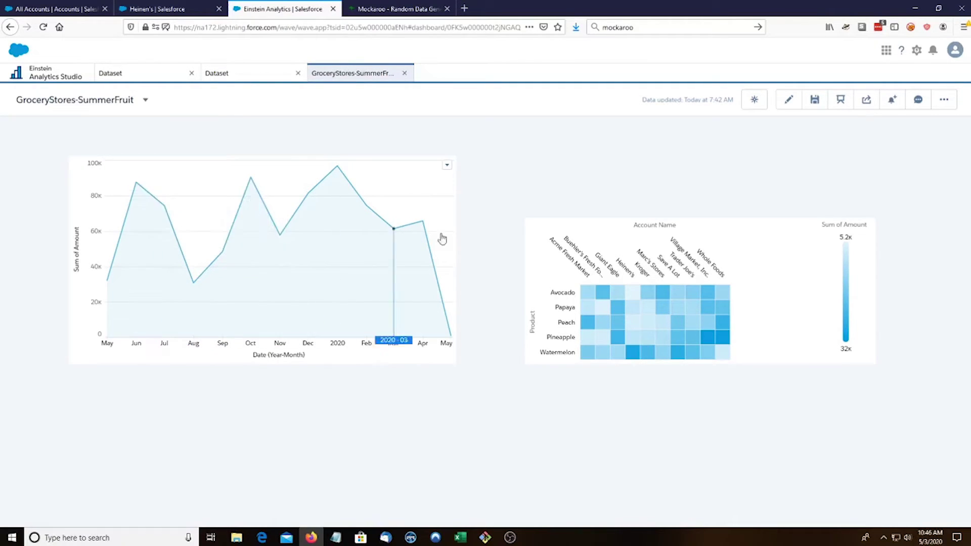
# Step: Add Product under Lines so the timeline shows one line per product
pyautogui.click(792, 108)
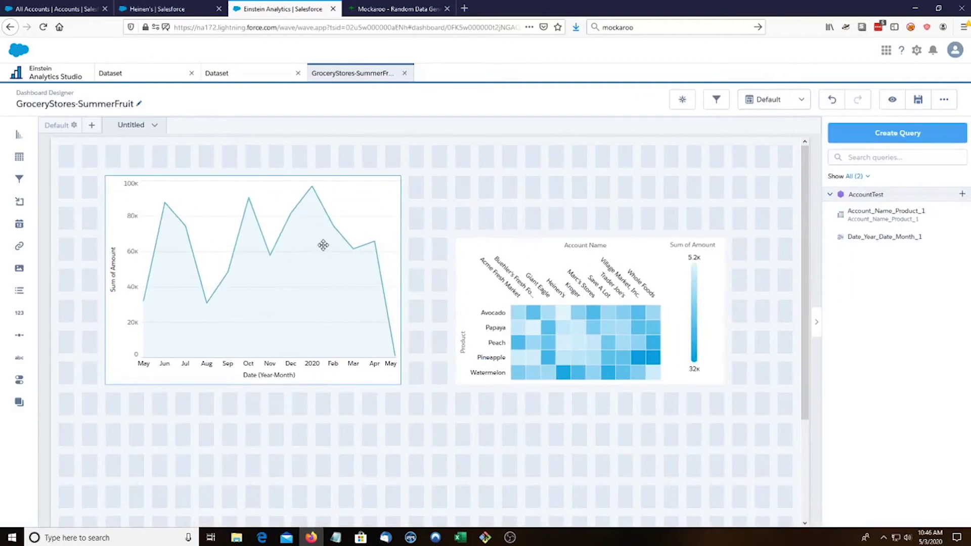
pyautogui.click(264, 308)
pyautogui.doubleClick(264, 308)
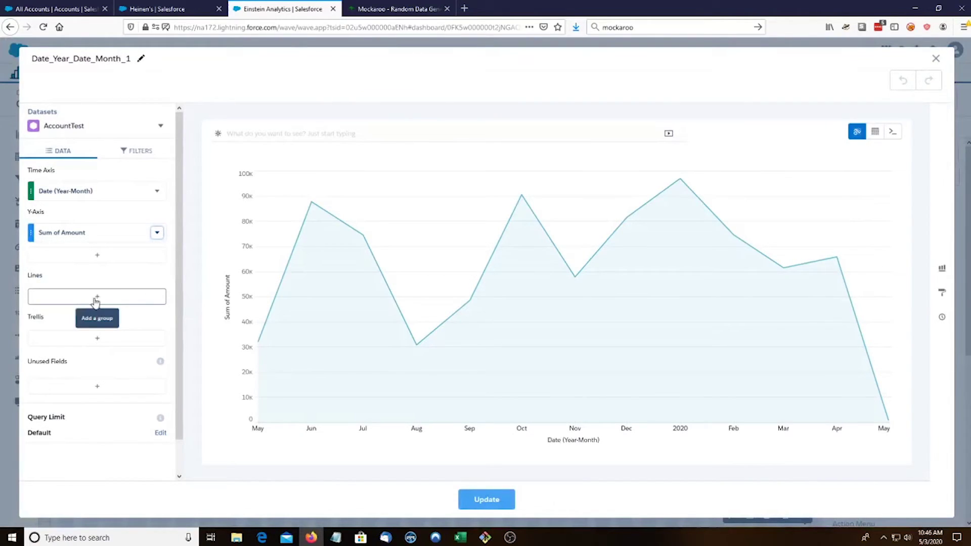
pyautogui.click(92, 302)
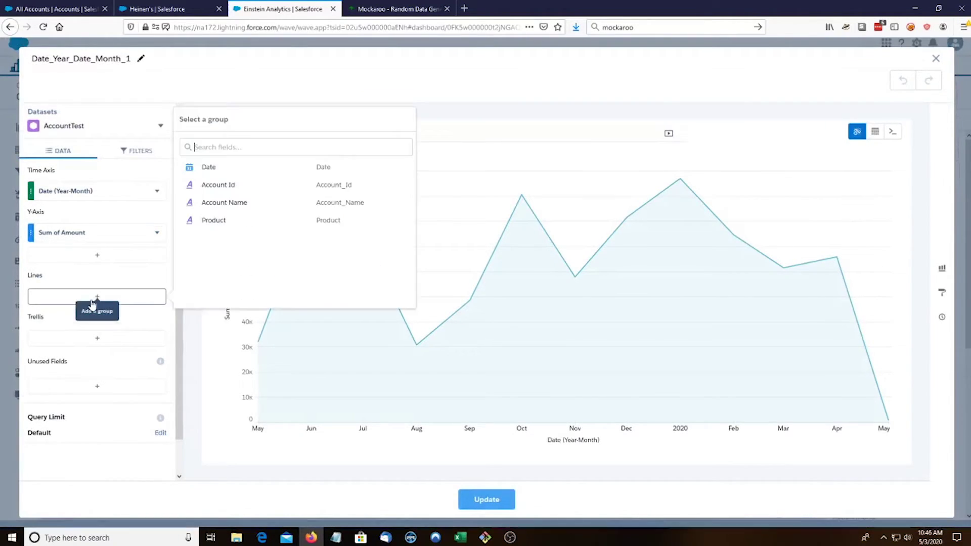
pyautogui.click(236, 220)
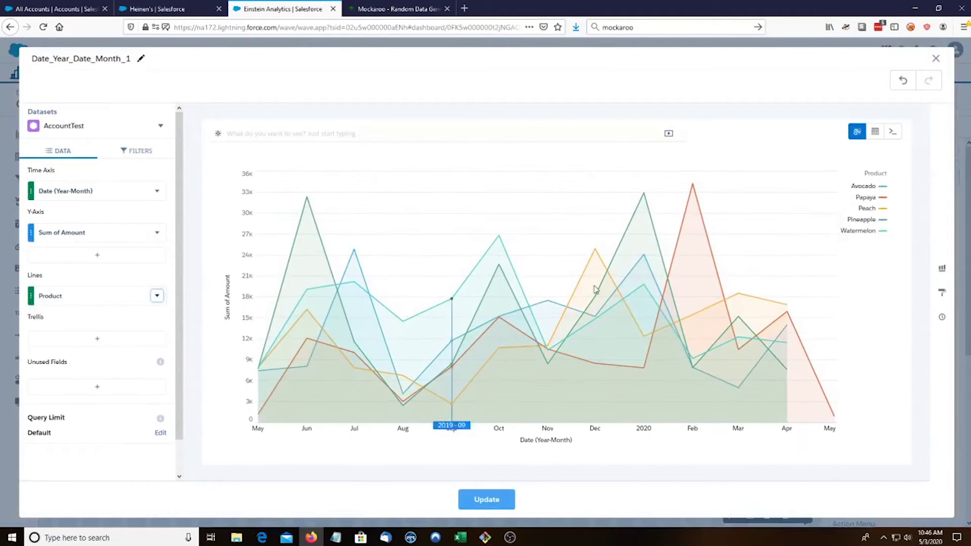
pyautogui.click(488, 500)
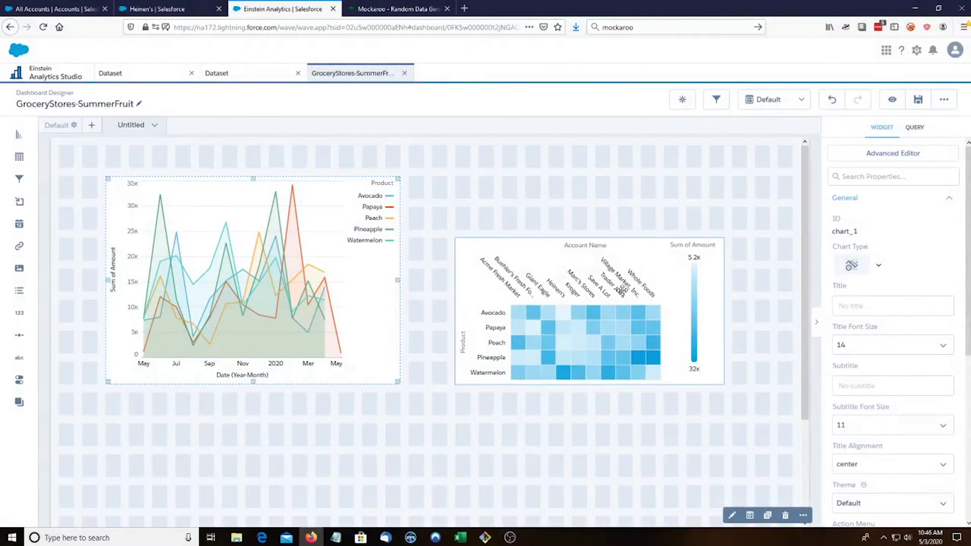
# Step: Move the heat map aside, widen the timeline chart, and fit a narrower heat map at top right
pyautogui.moveTo(581, 328); pyautogui.dragTo(372, 332)
pyautogui.scroll(4, 354, 273)
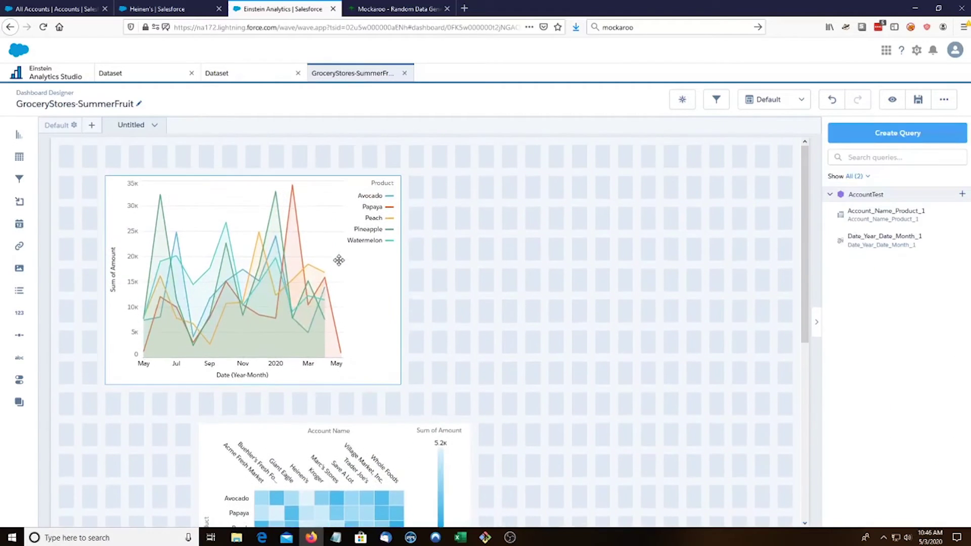
pyautogui.click(364, 281)
pyautogui.moveTo(399, 279); pyautogui.dragTo(535, 281)
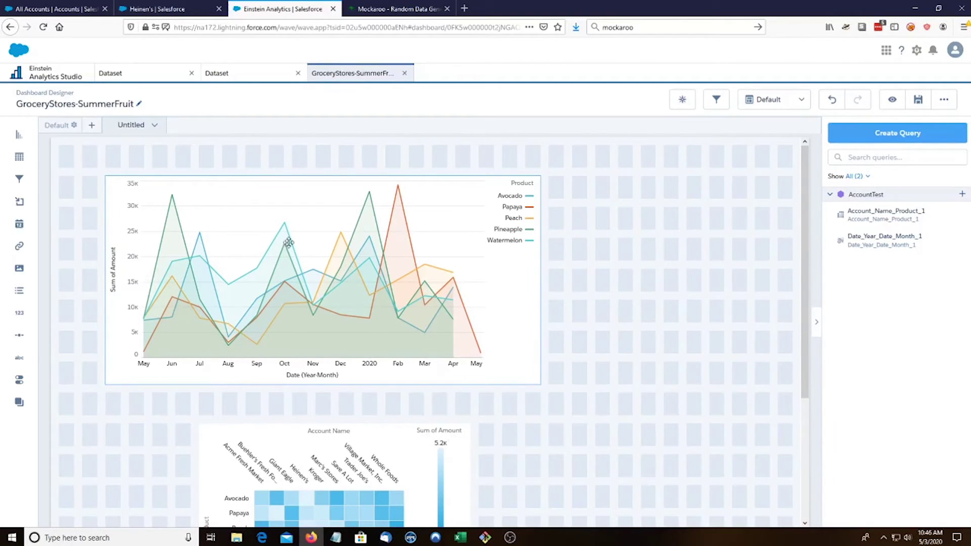
pyautogui.moveTo(448, 334); pyautogui.dragTo(629, 386)
pyautogui.click(438, 395)
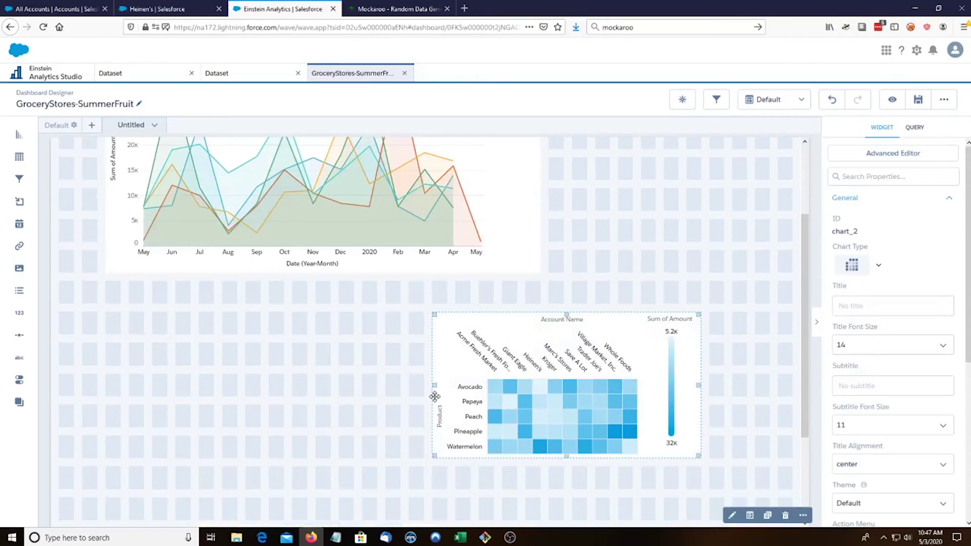
pyautogui.moveTo(433, 387); pyautogui.dragTo(632, 268)
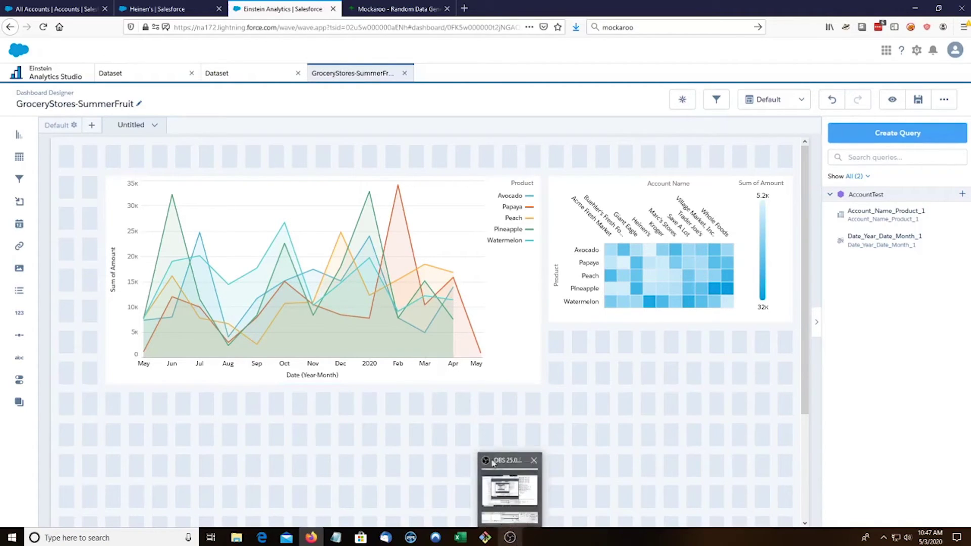
# Step: In the timeline chart's X-axis formatting, add a TODAY predictive line dated 2020-01
pyautogui.click(371, 265)
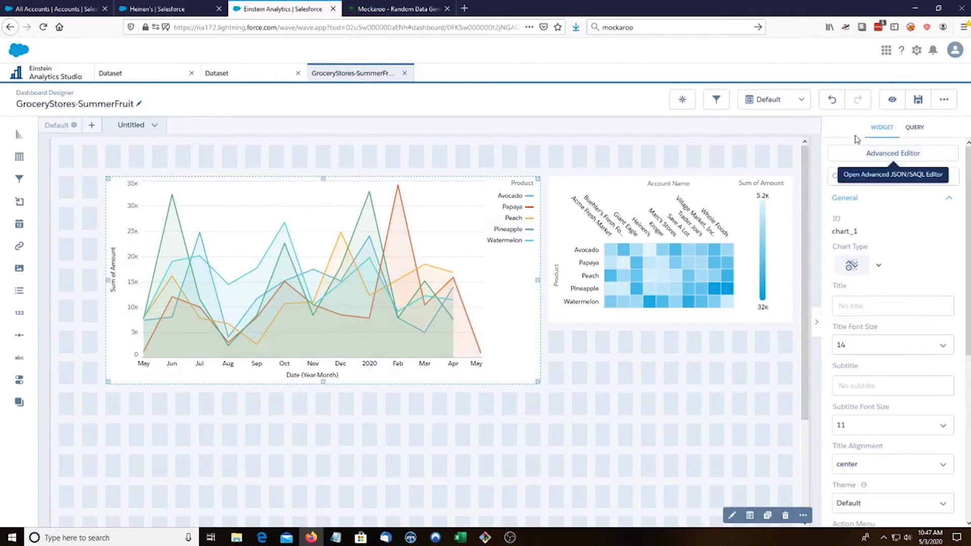
pyautogui.doubleClick(321, 293)
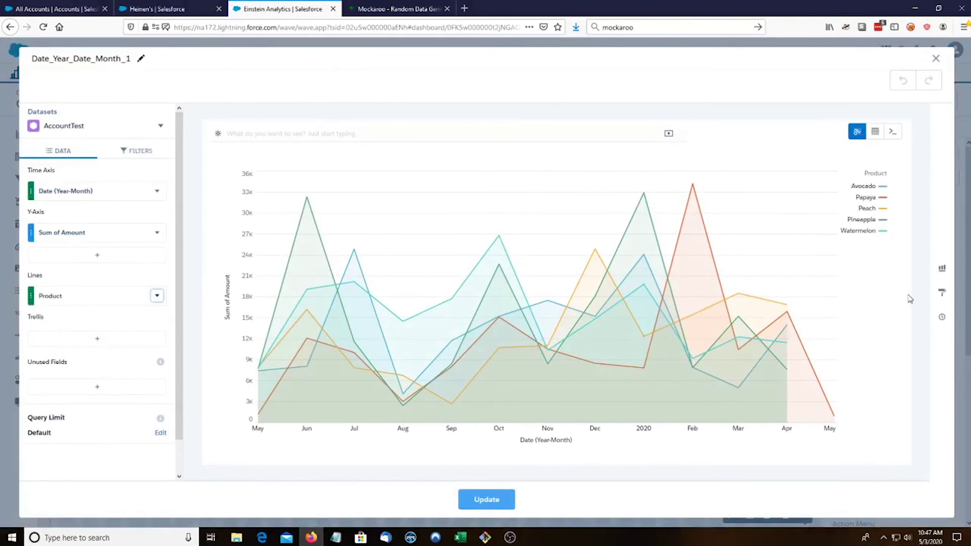
pyautogui.click(941, 292)
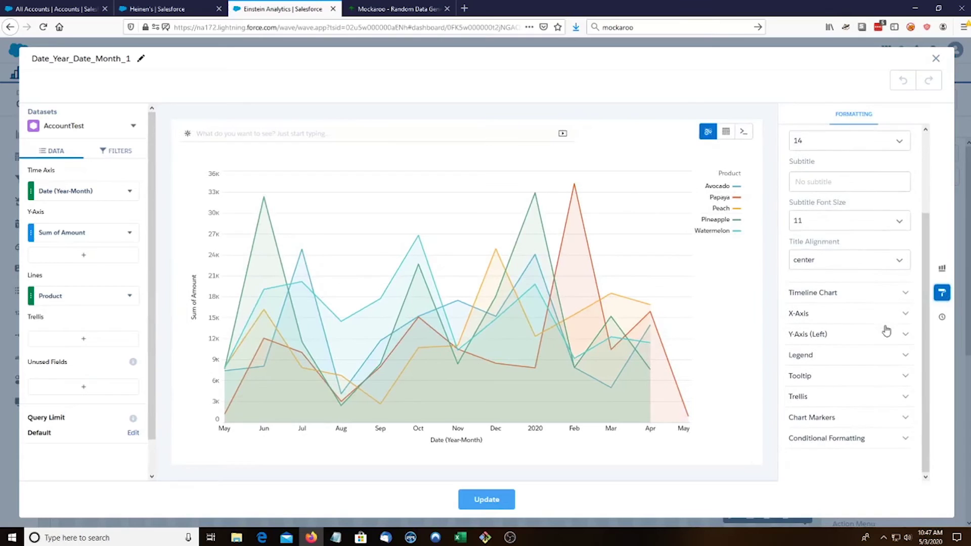
pyautogui.click(831, 320)
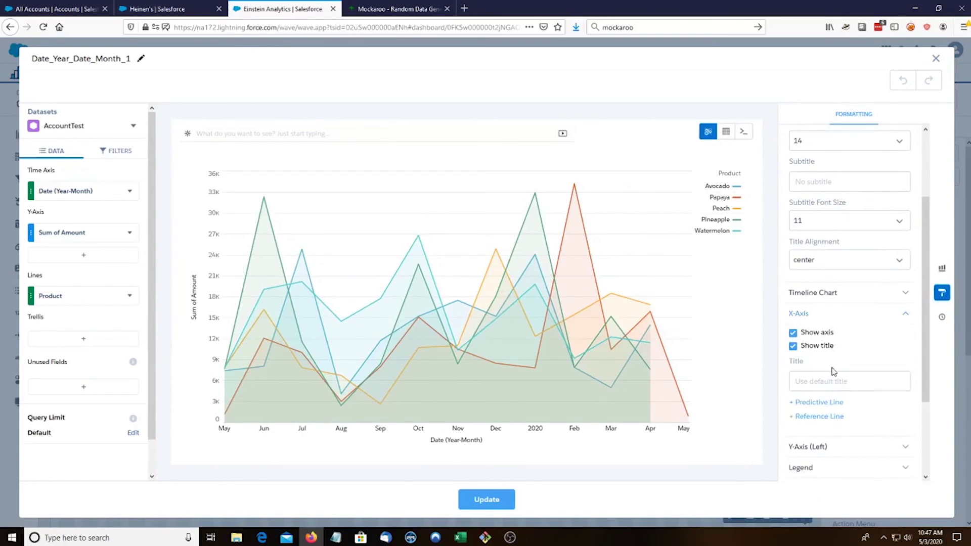
pyautogui.click(819, 402)
pyautogui.scroll(-3, 814, 332)
pyautogui.scroll(1, 814, 332)
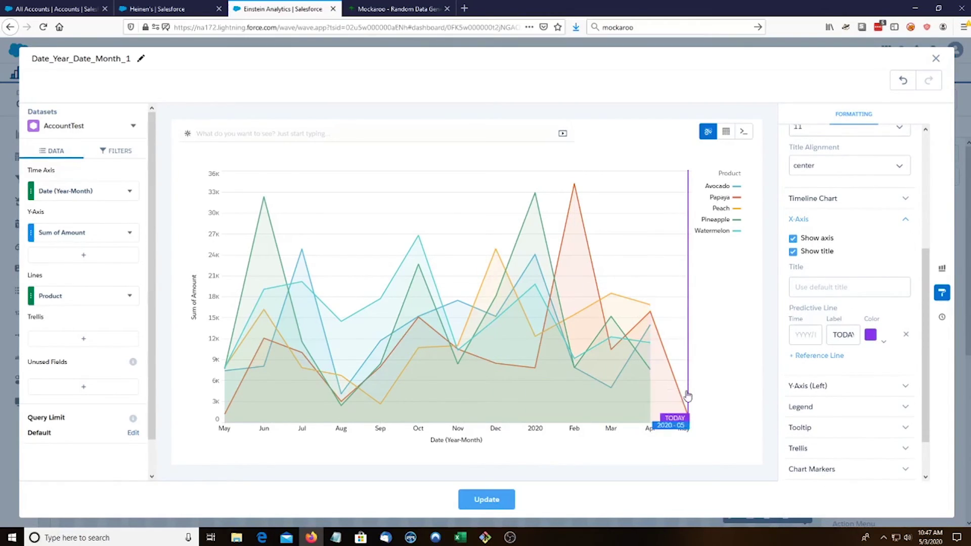
pyautogui.click(810, 338)
pyautogui.write('2020-01')
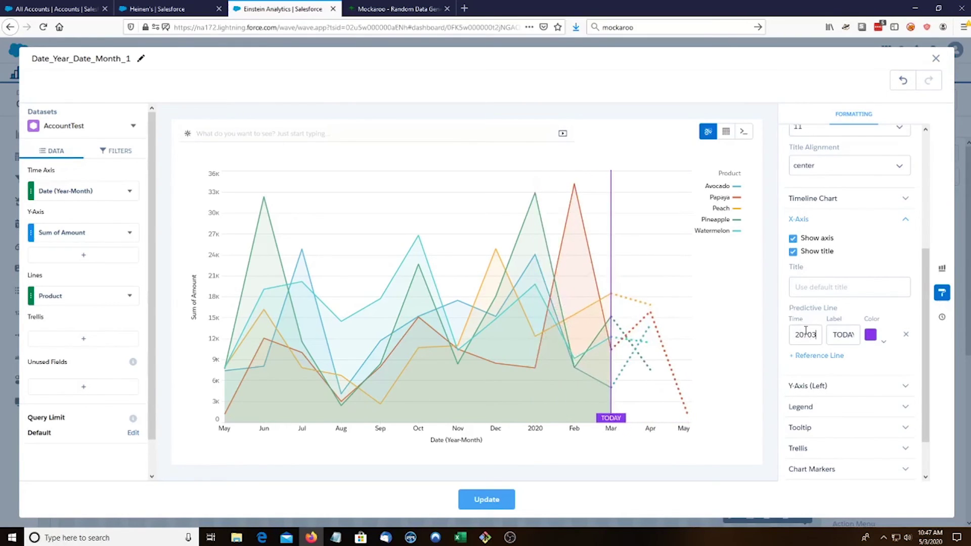
pyautogui.moveTo(655, 335)
# Step: Add a green left Y-axis reference line at 24000 labelled Quota, and apply it to the dashboard
pyautogui.click(877, 391)
pyautogui.scroll(-2, 867, 394)
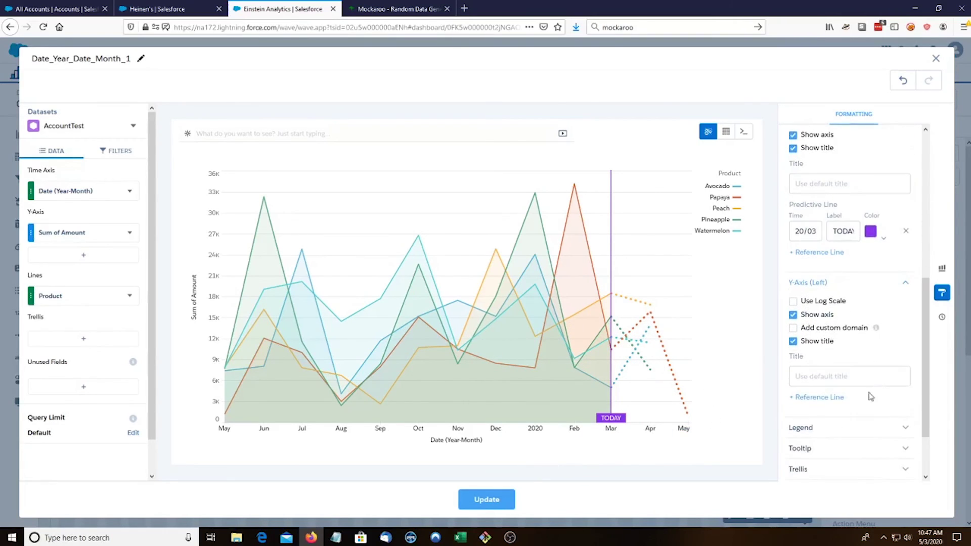
pyautogui.click(804, 396)
pyautogui.scroll(-2, 812, 387)
pyautogui.click(825, 343)
pyautogui.press('BackSpace')
pyautogui.write('2')
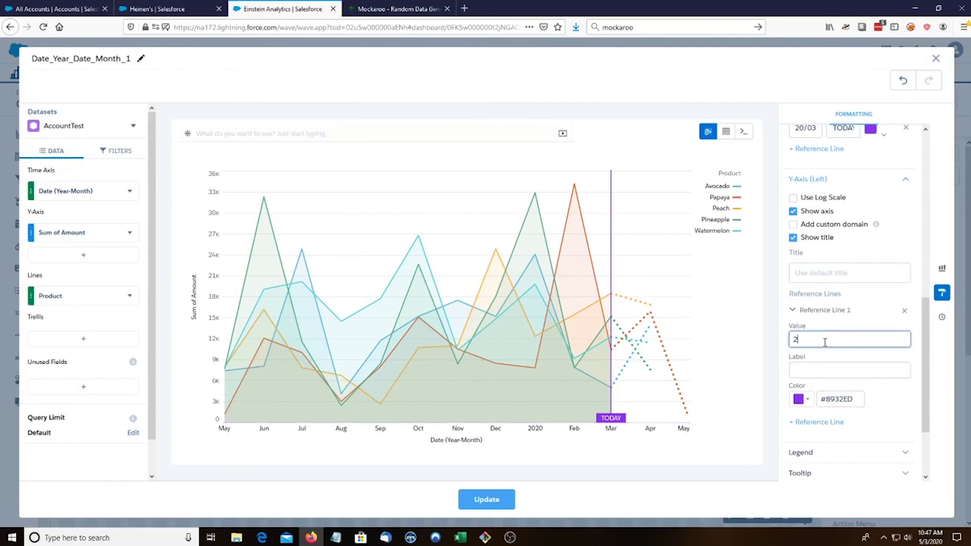
pyautogui.write('4000')
pyautogui.click(803, 372)
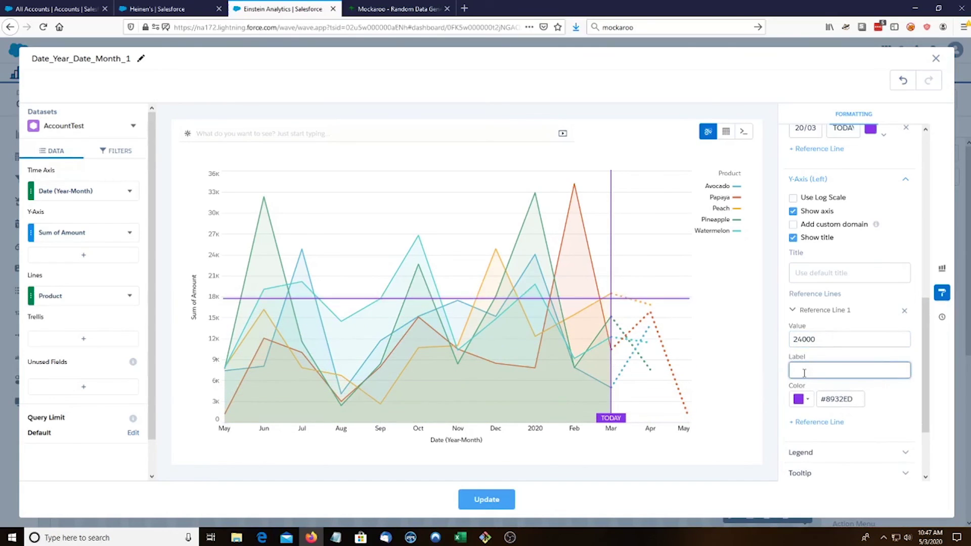
pyautogui.write('Qupta')
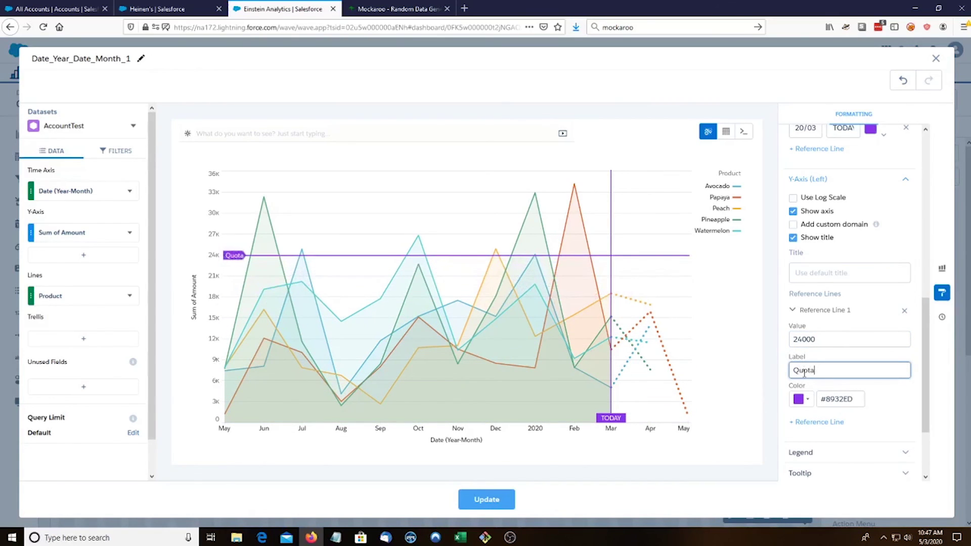
pyautogui.click(800, 399)
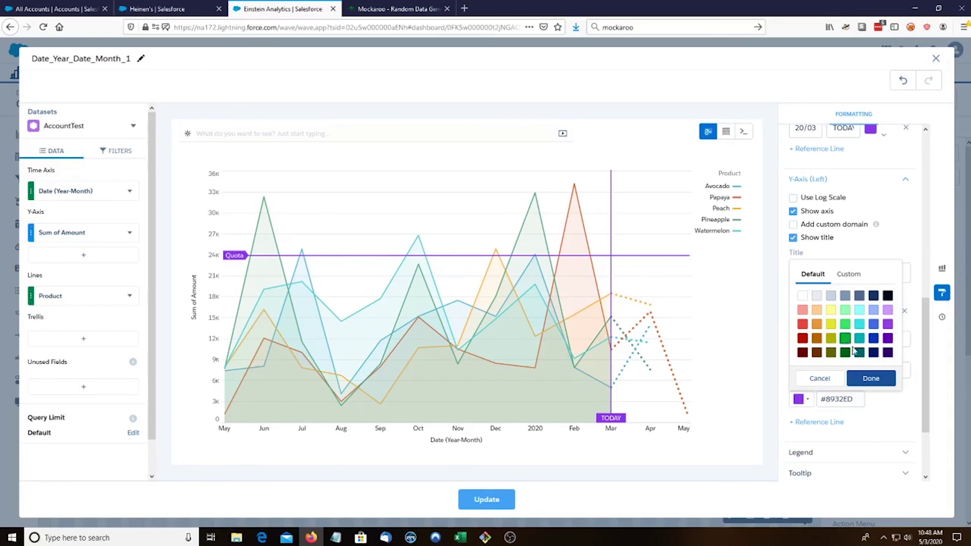
pyautogui.click(867, 378)
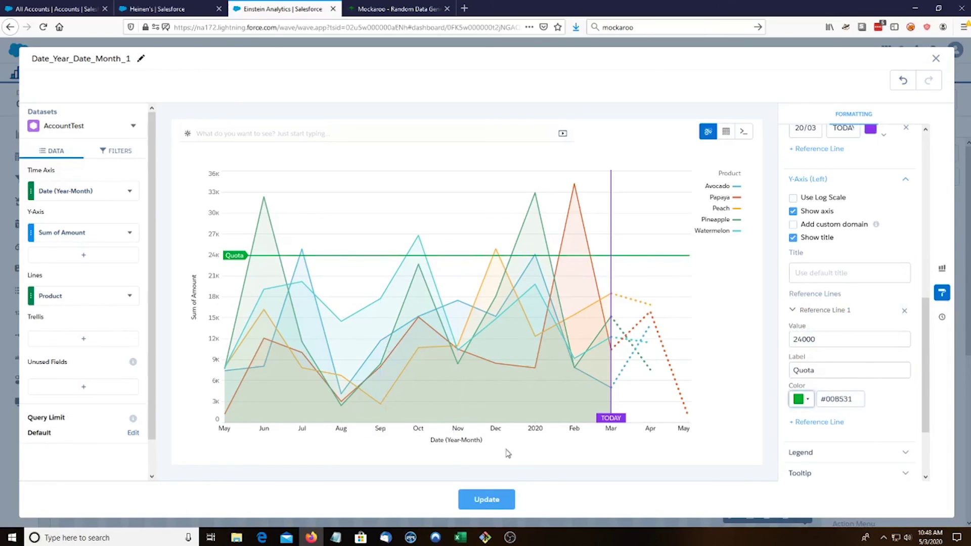
pyautogui.click(480, 500)
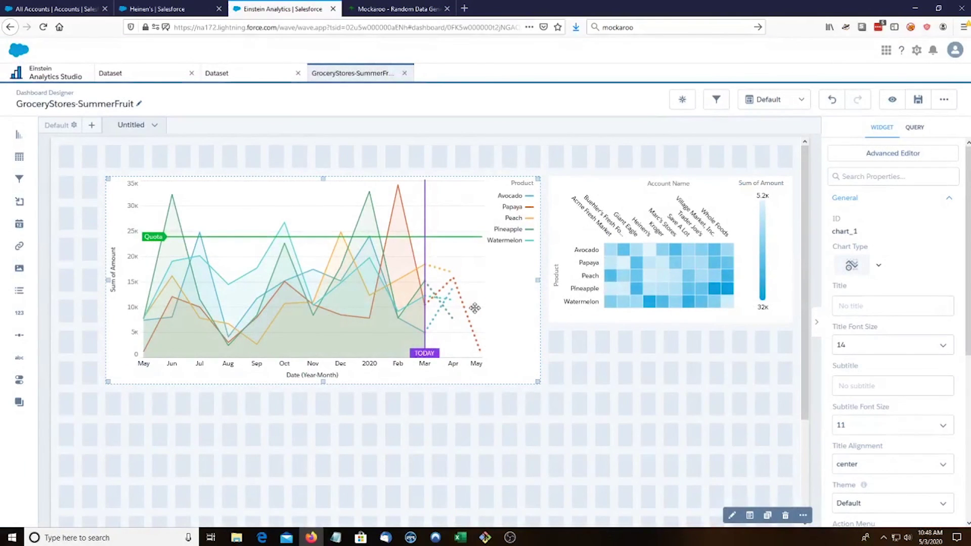